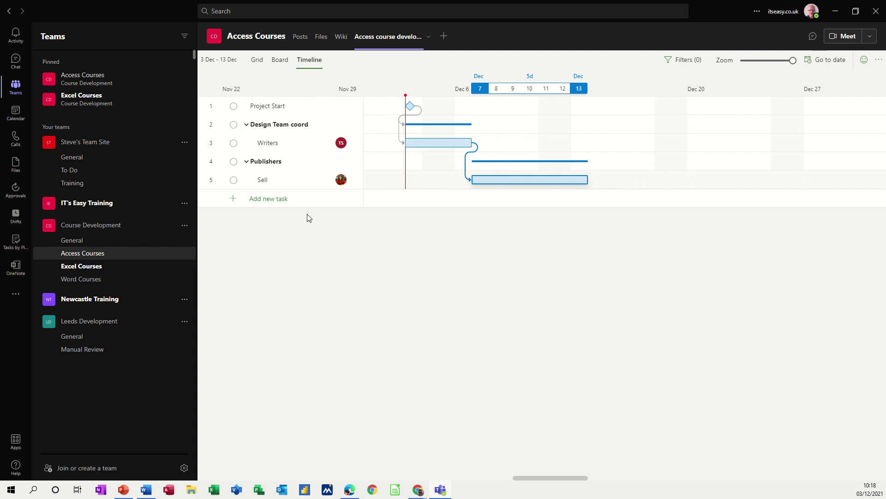
View the Access Courses project in its Grid, Board and Timeline views.
left_click(254, 64)
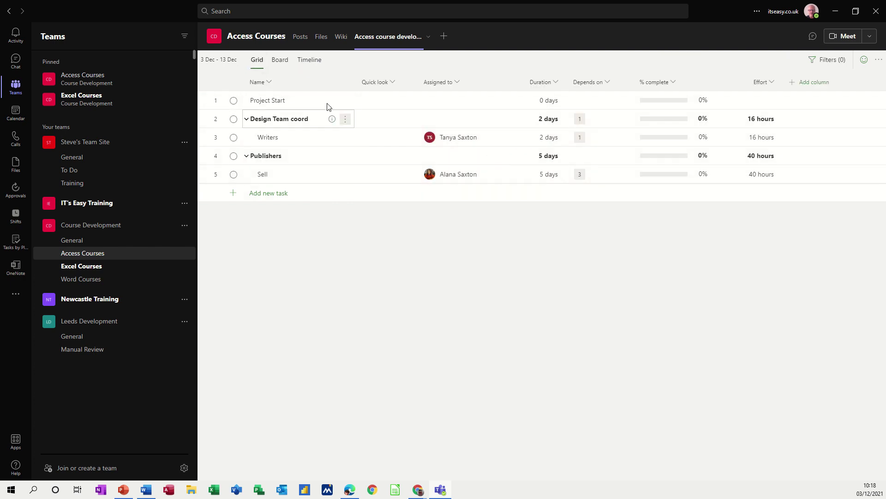
left_click(279, 62)
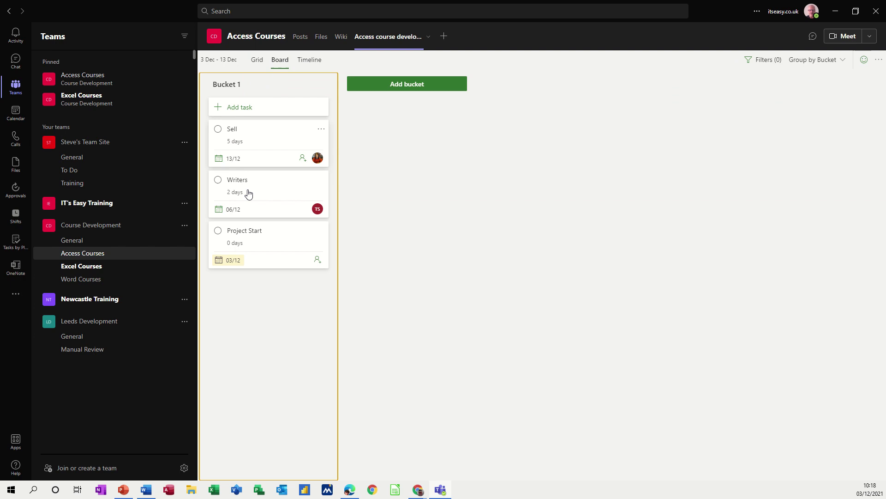
left_click(308, 60)
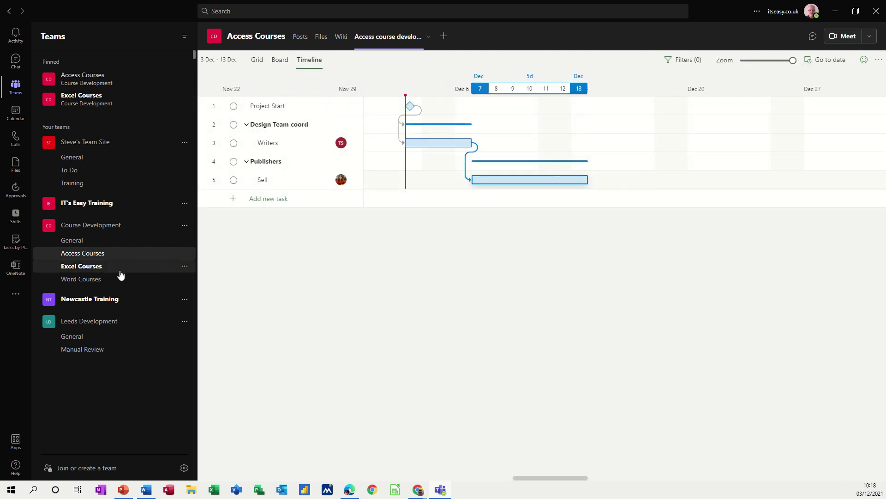
In the Word Courses channel, add a Project tab for a new project named 'Word Development'.
left_click(77, 280)
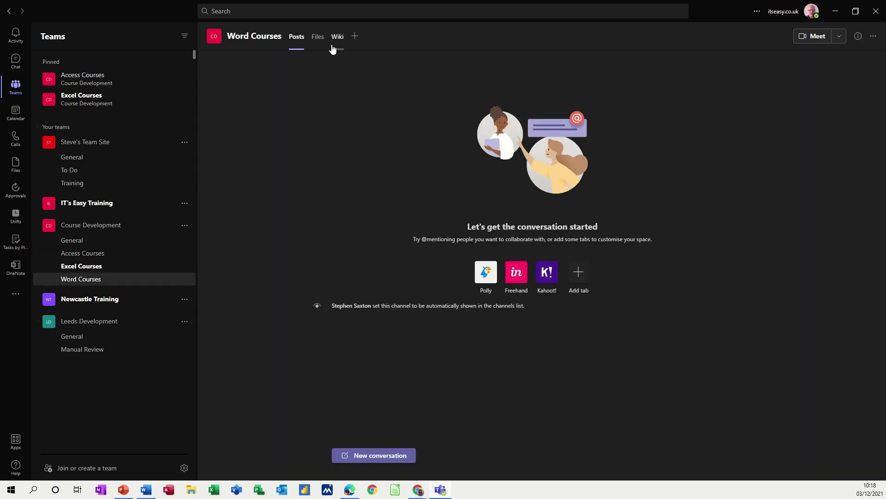
left_click(354, 37)
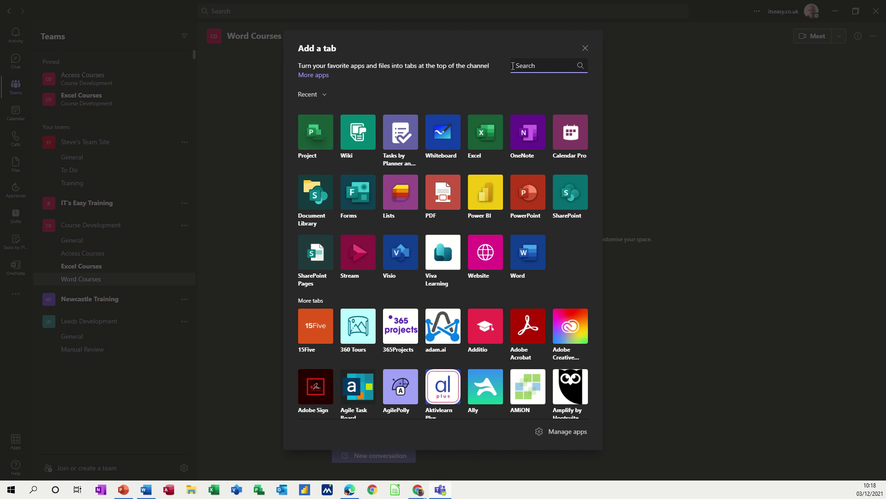
left_click(315, 132)
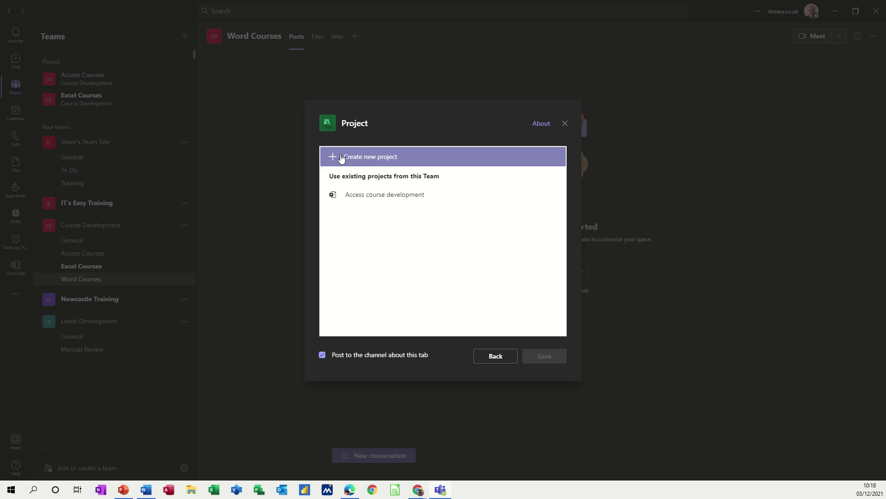
left_click(365, 157)
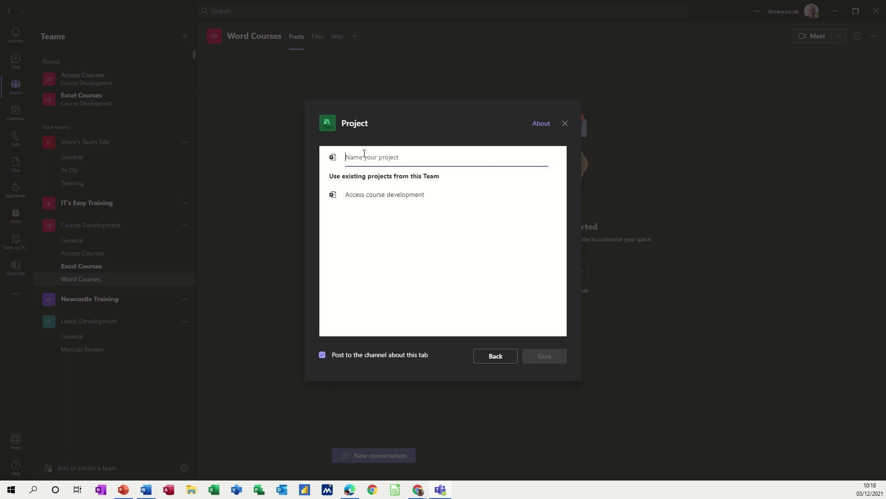
type("Word Development")
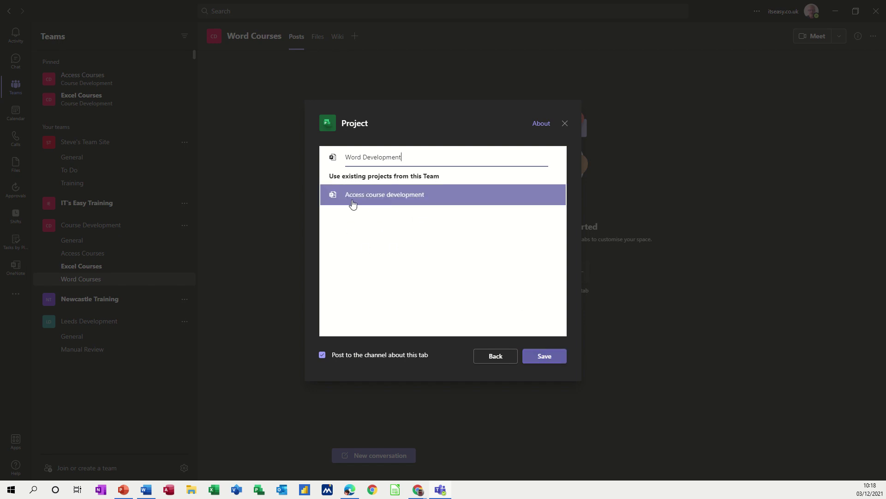
left_click(535, 357)
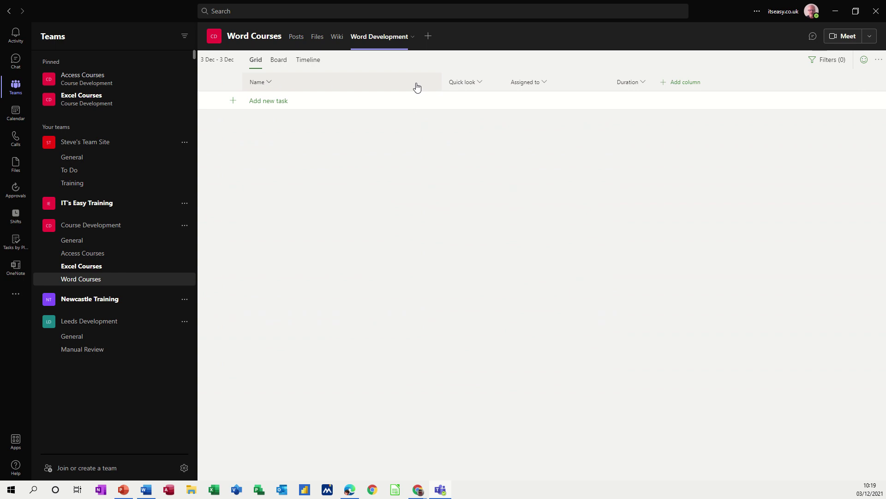
Hide the Quick look column, move Assigned to in front of Name, and begin a new task.
left_click(463, 83)
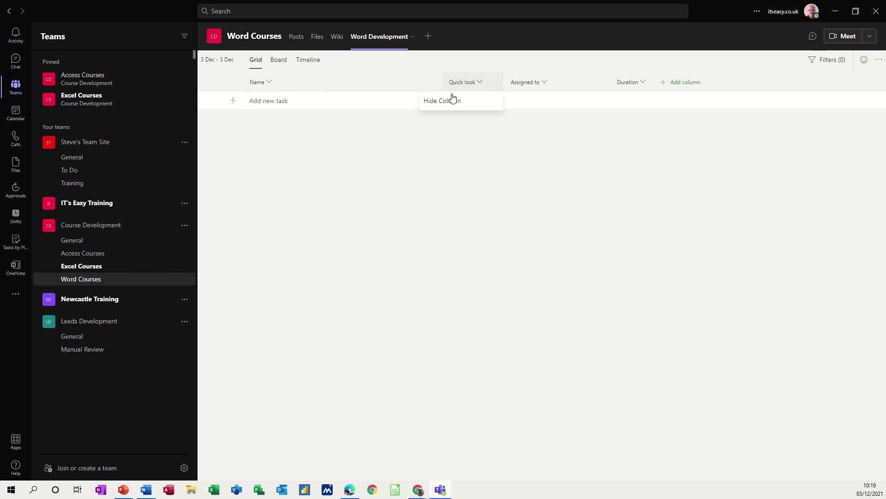
left_click(446, 106)
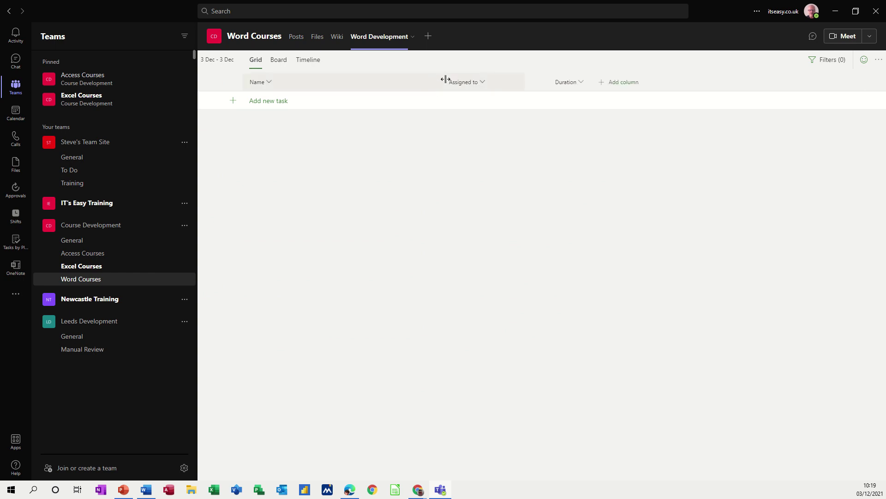
left_click_drag(446, 79, 411, 83)
left_click(278, 102)
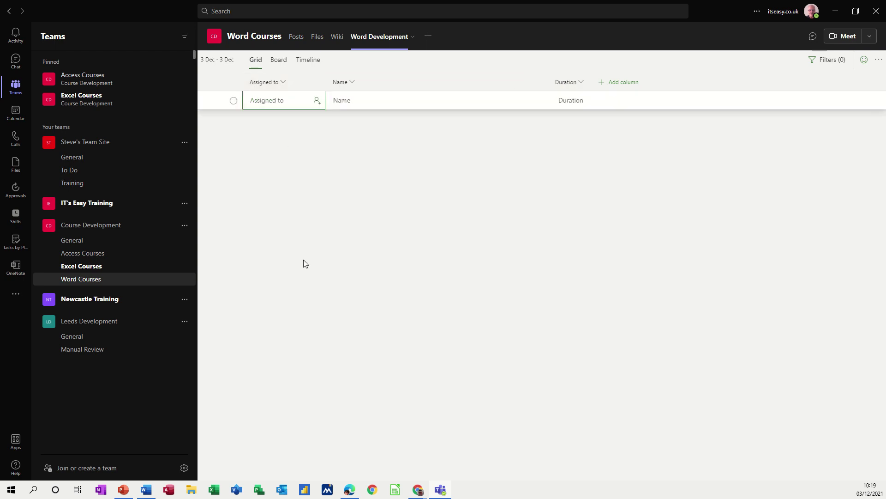
type("S")
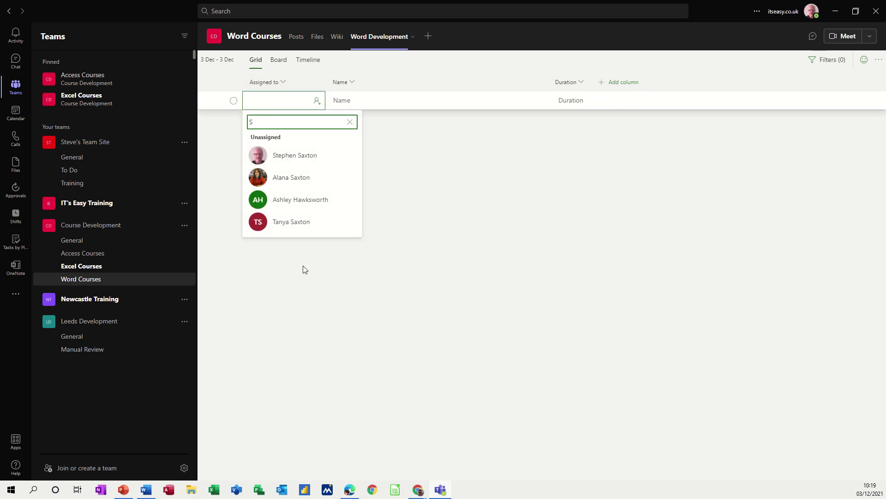
type("tart Project")
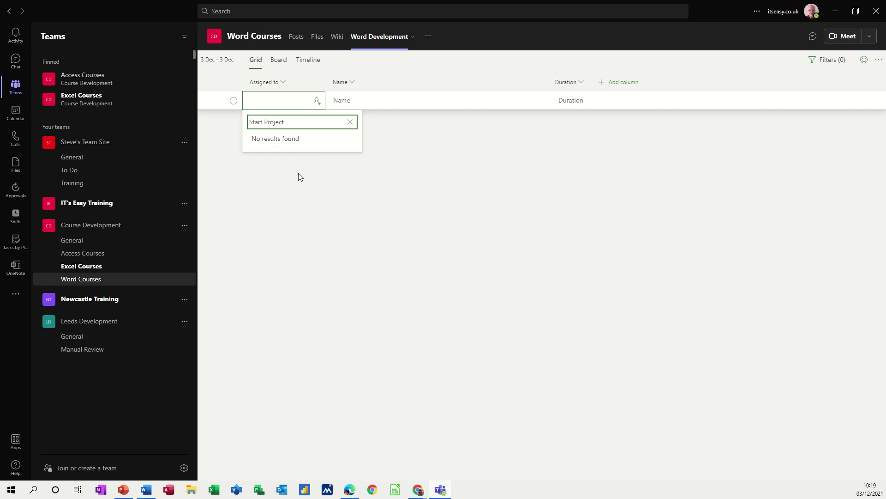
Move Name back to the first column and name the first task 'Start Project'.
left_click(340, 233)
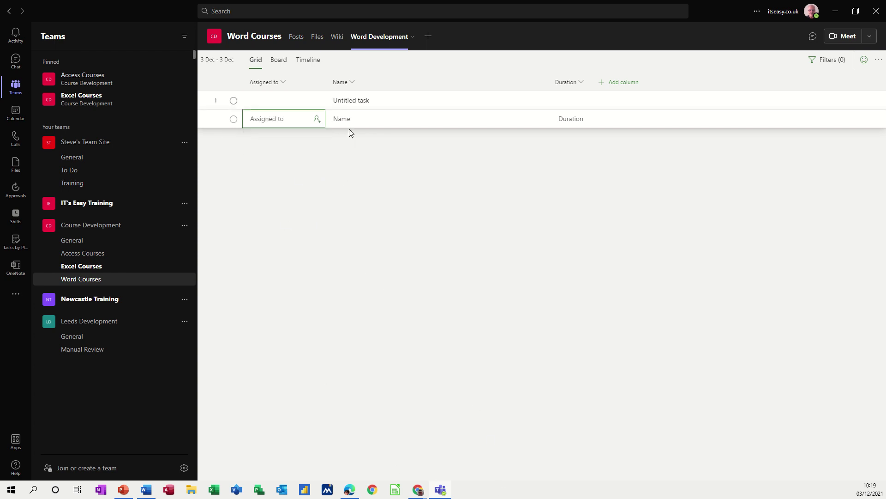
left_click(355, 121)
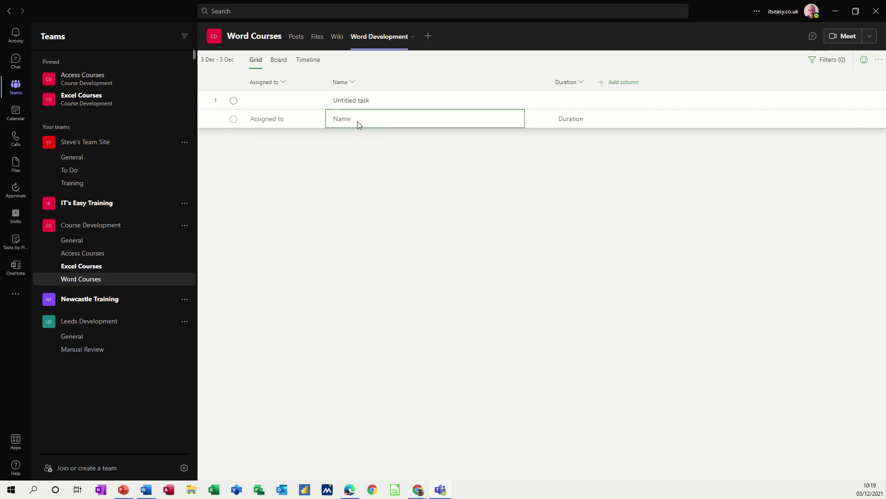
left_click_drag(355, 89, 264, 90)
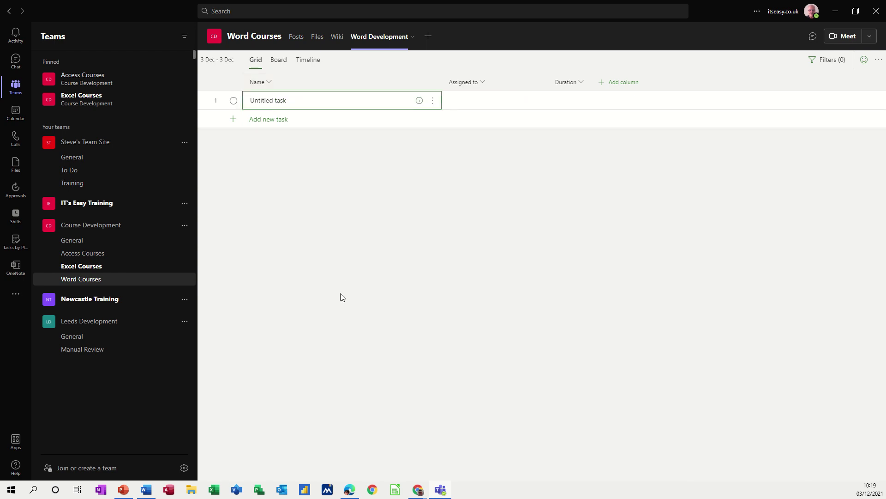
type("Start Project")
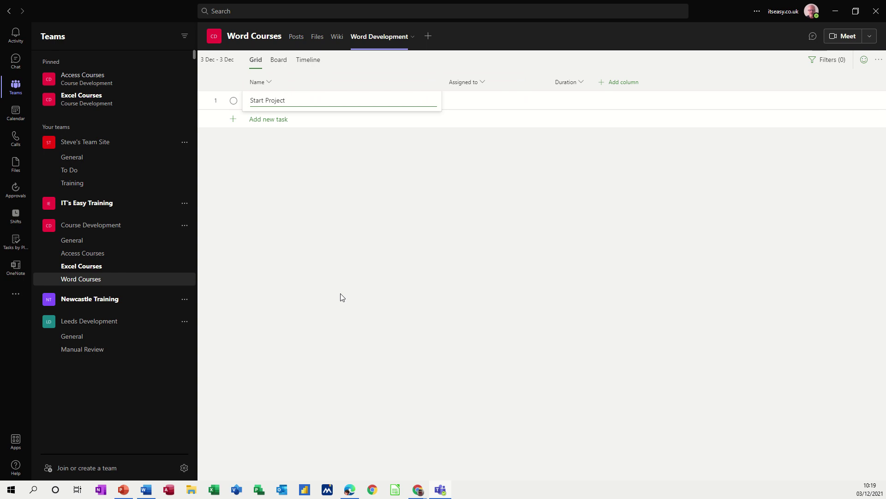
key("Return")
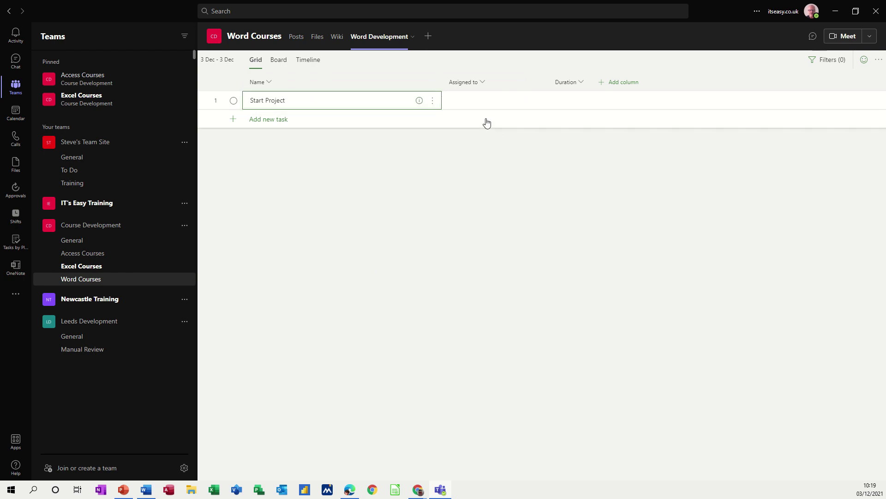
Assign two team members to Start Project and give it a 0-day duration.
left_click(467, 104)
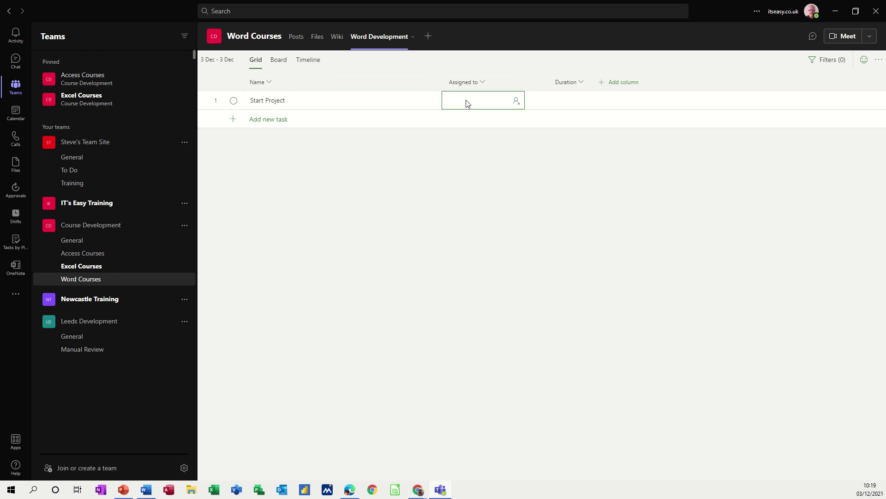
left_click(516, 104)
left_click(478, 158)
left_click(477, 195)
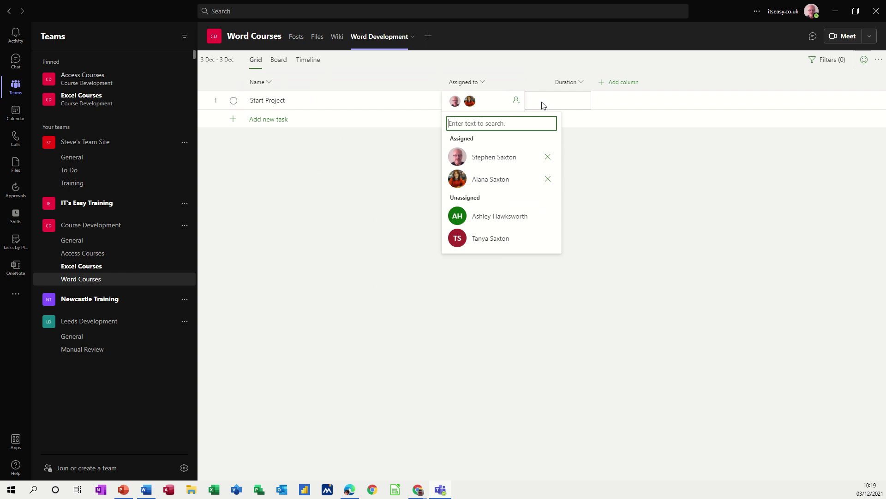
left_click(550, 105)
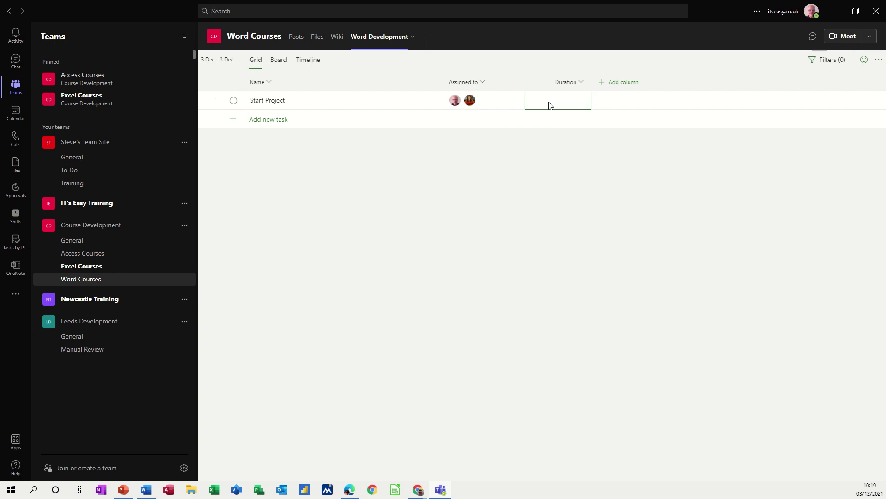
left_click(550, 106)
type("0 days")
key("Return")
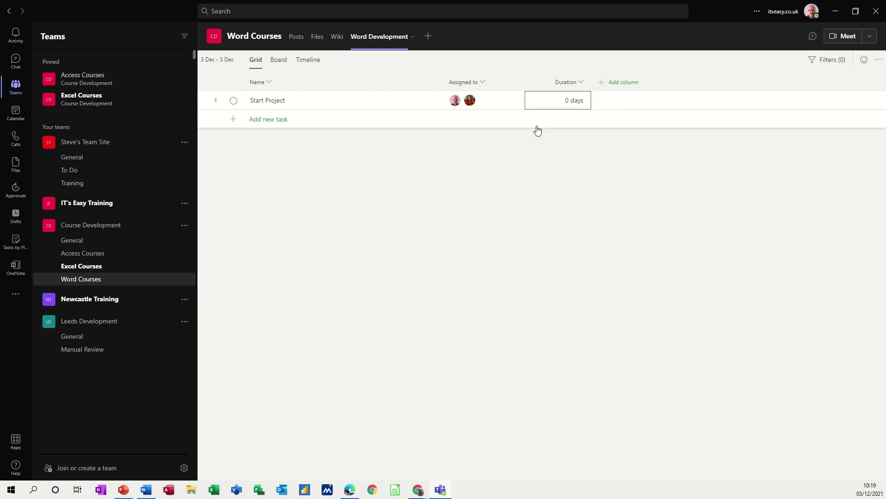
Add % complete and Depends on columns, put Depends on before Assigned to, and narrow Name.
left_click(624, 88)
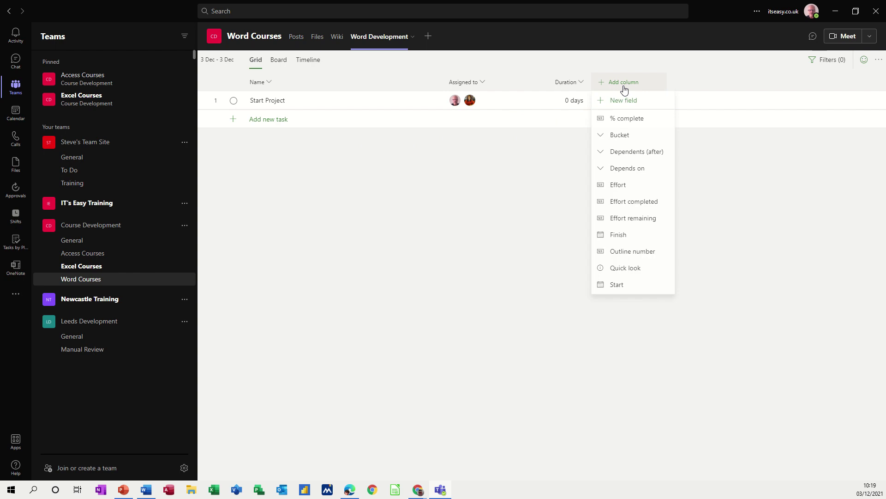
left_click(626, 119)
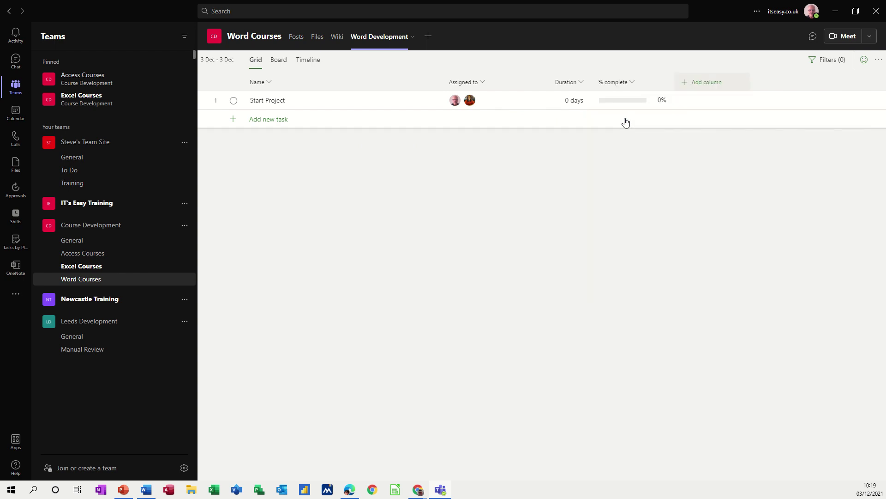
left_click(695, 83)
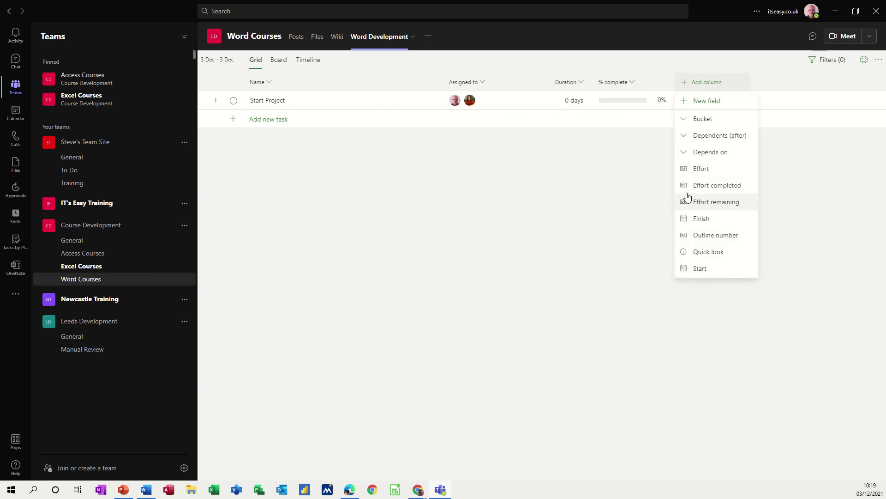
left_click(712, 158)
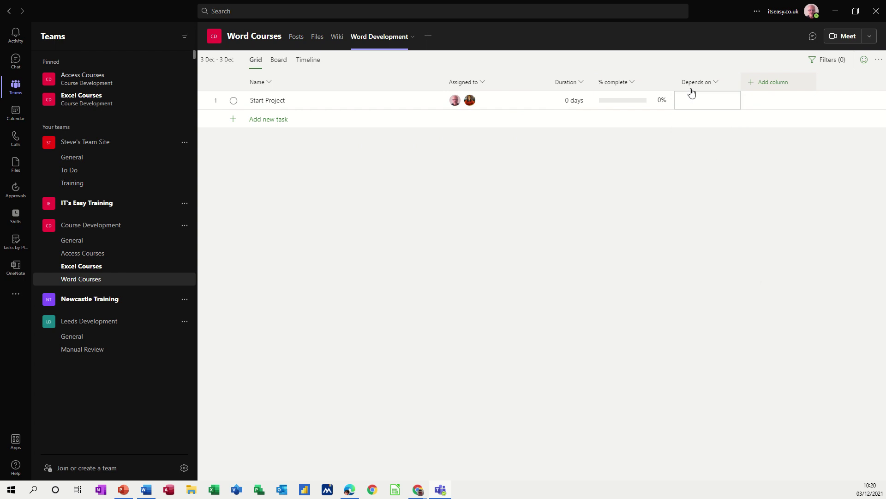
left_click_drag(691, 88, 466, 87)
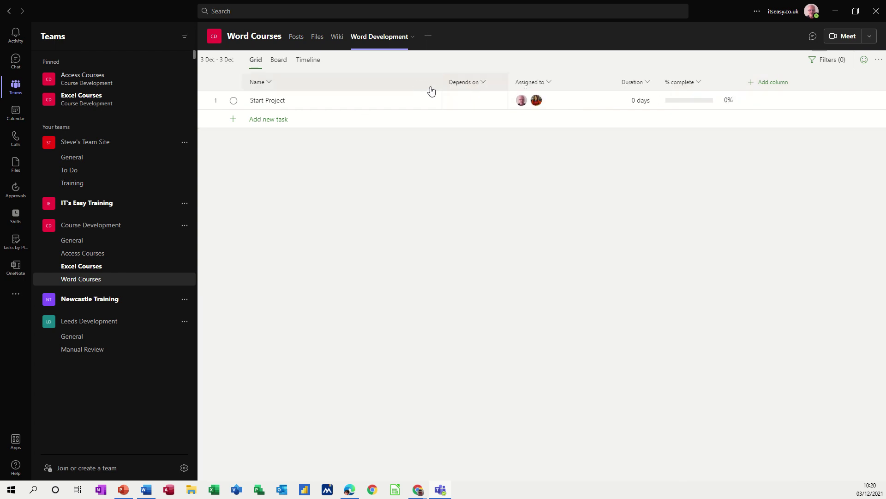
left_click_drag(443, 84, 359, 85)
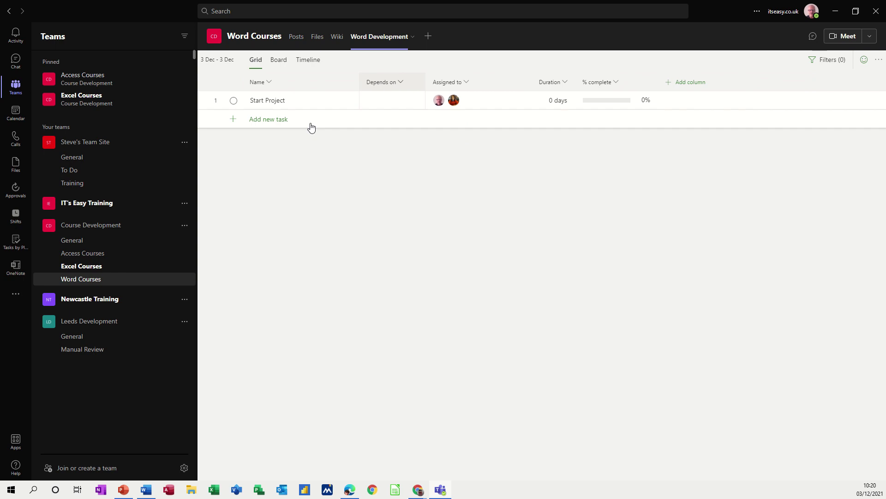
left_click(271, 122)
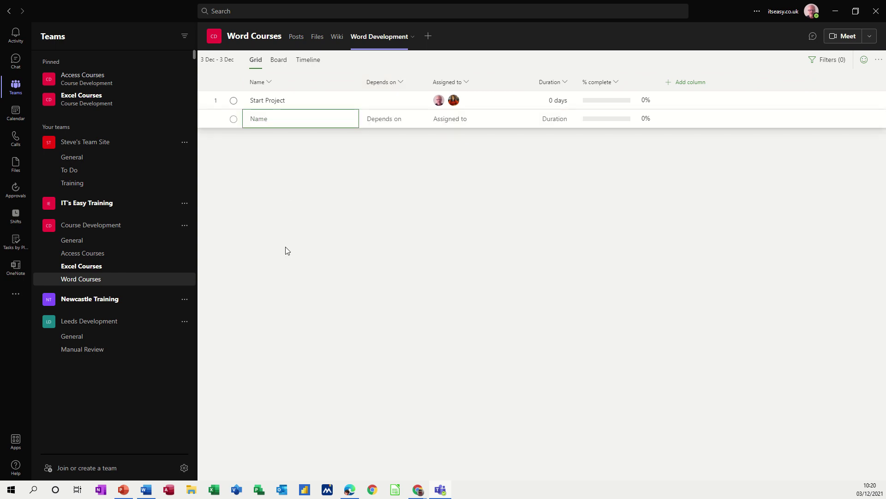
Add a 'Design Team' task that depends on task 1, Start Project.
type("Design Team")
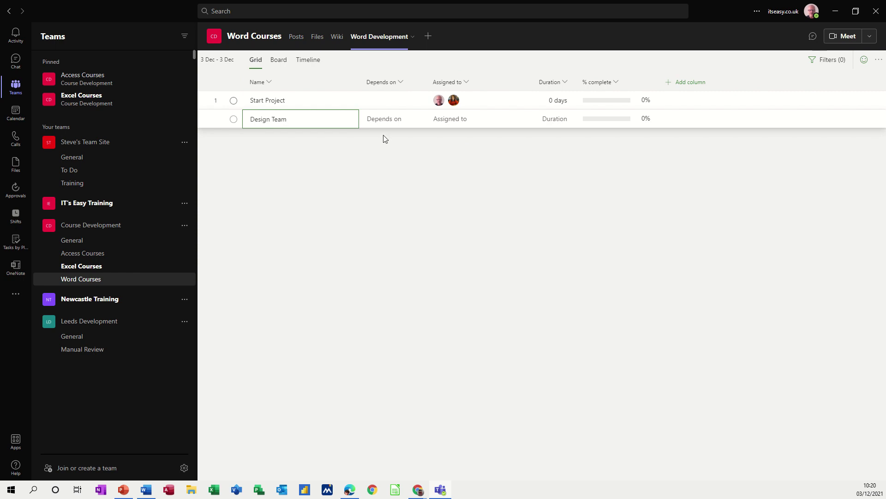
left_click(381, 122)
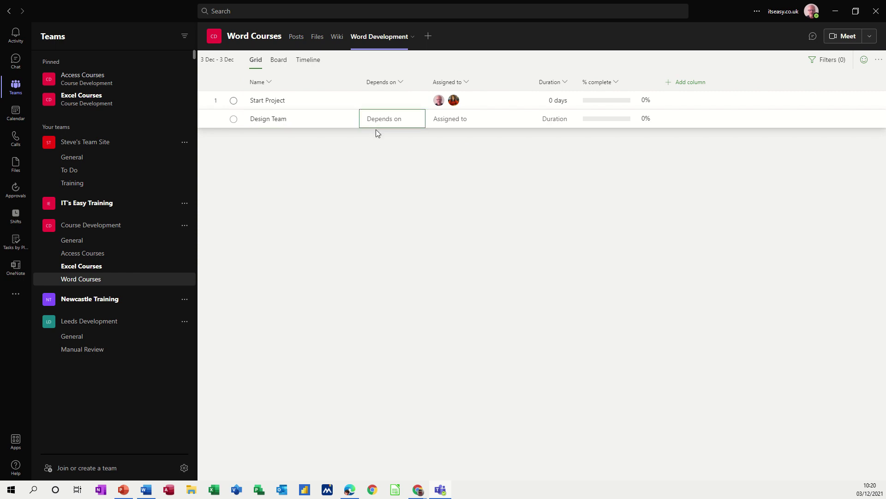
type("1")
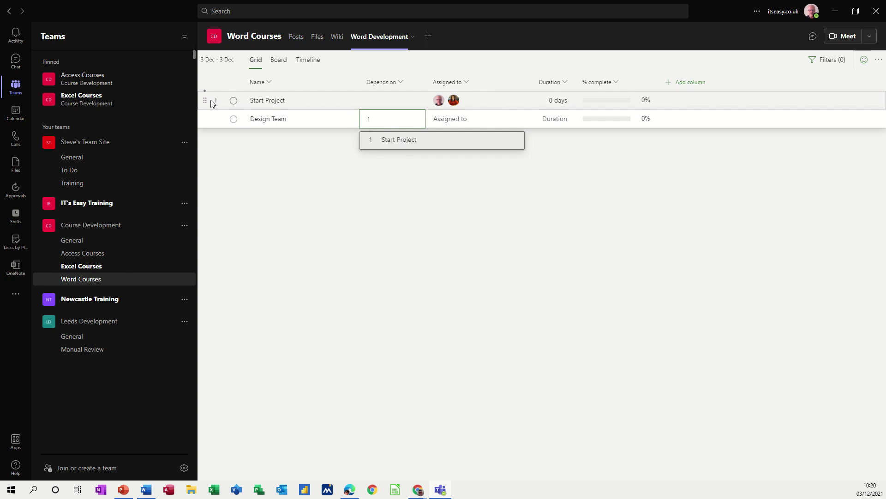
left_click(396, 142)
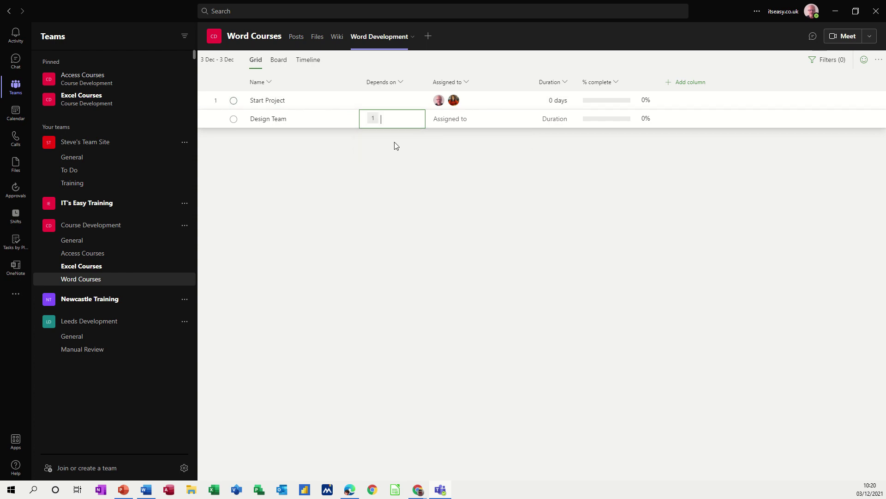
Assign three team members to Design Team and set its duration to 5 days.
left_click(455, 123)
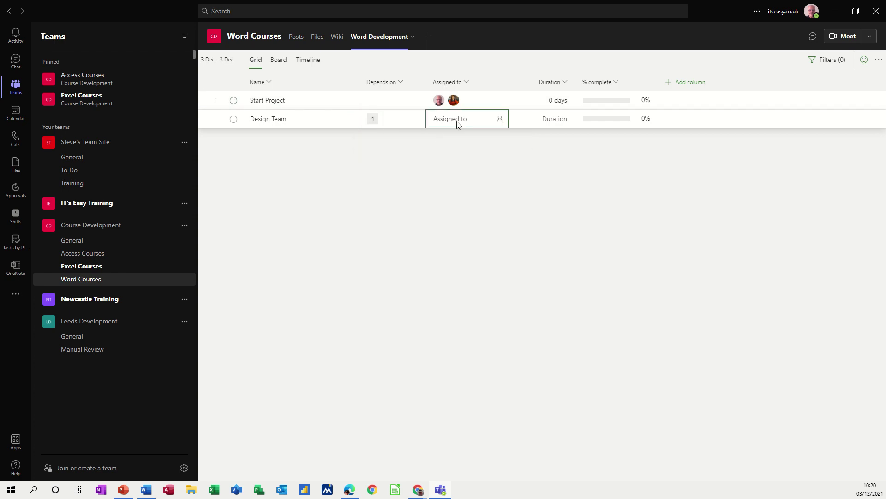
left_click(500, 121)
left_click(469, 198)
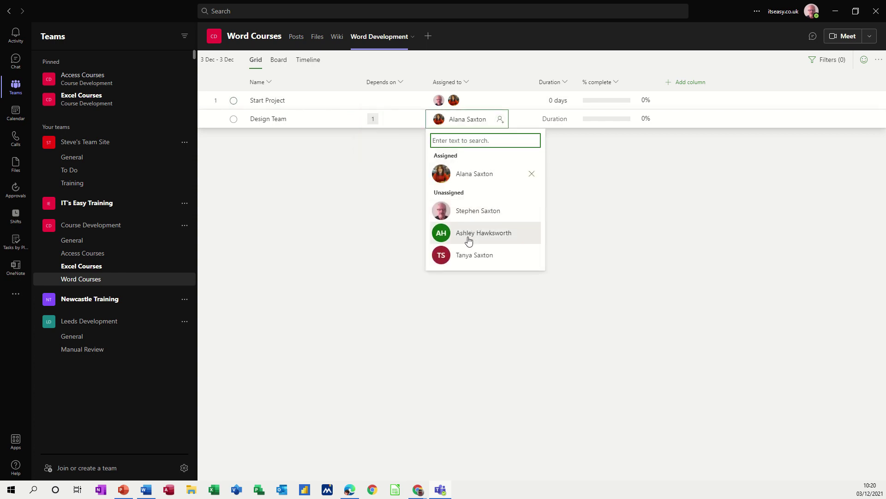
left_click(470, 239)
left_click(473, 260)
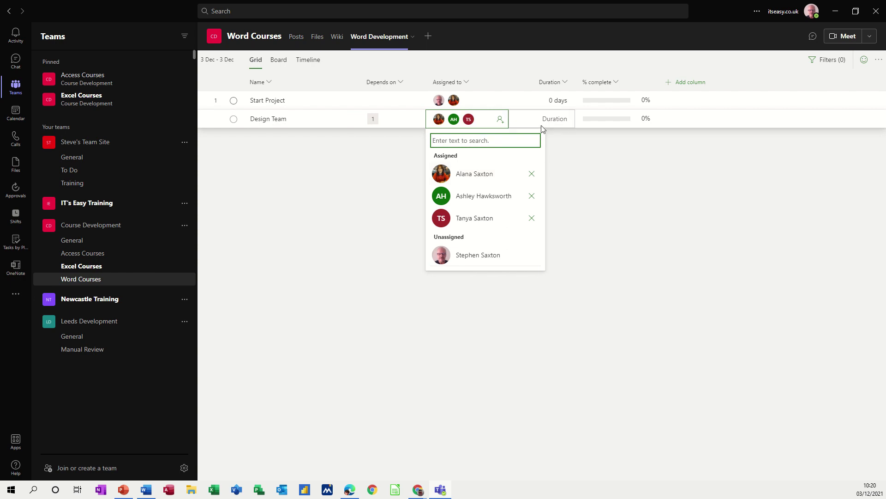
left_click(552, 122)
type("5")
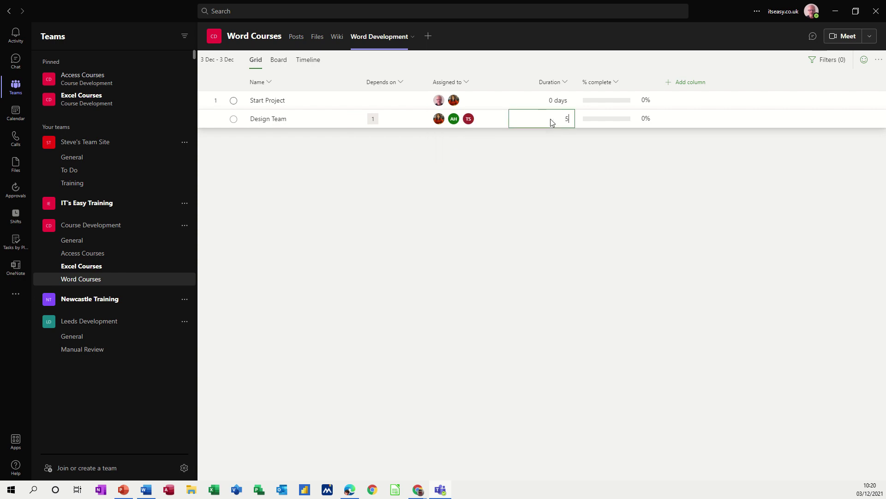
key("Return")
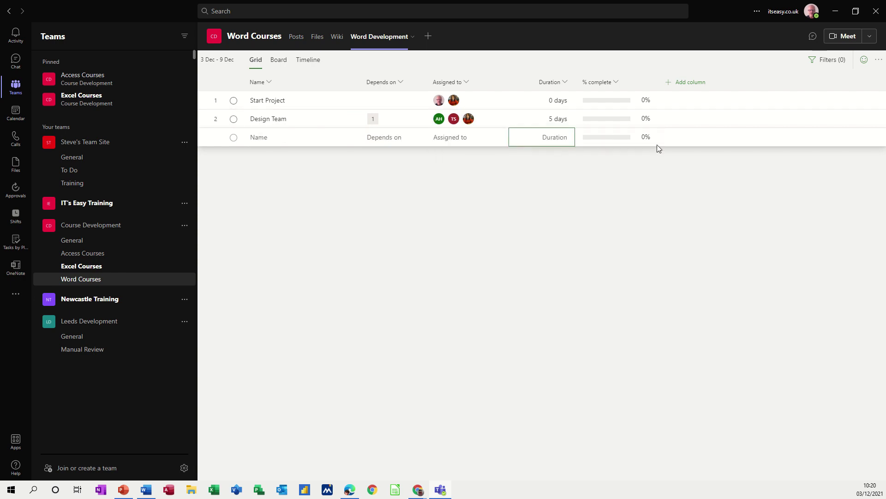
left_click(689, 83)
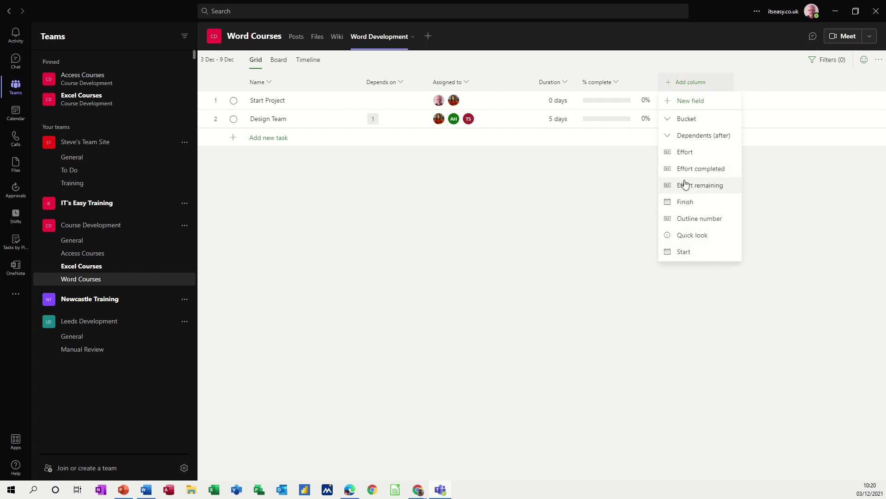
Add the Effort column and a new task named 'Writer', fixing the misspelled 'Wrtiter'.
left_click(686, 154)
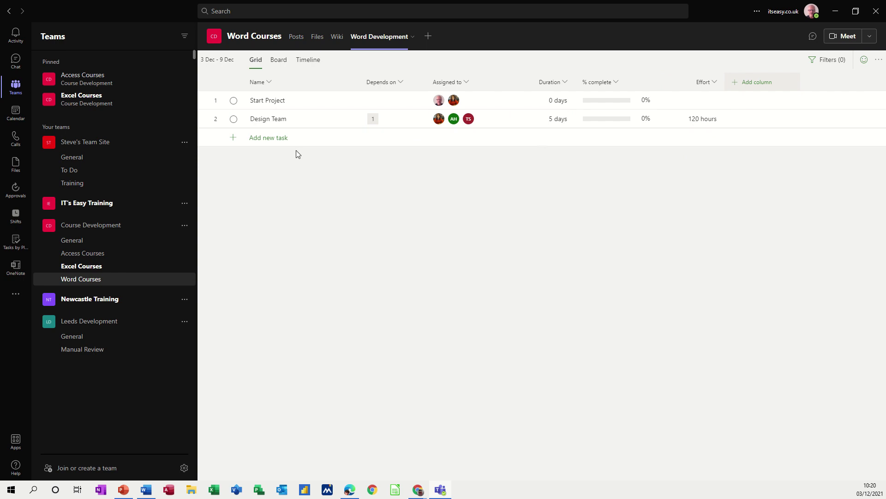
left_click(264, 139)
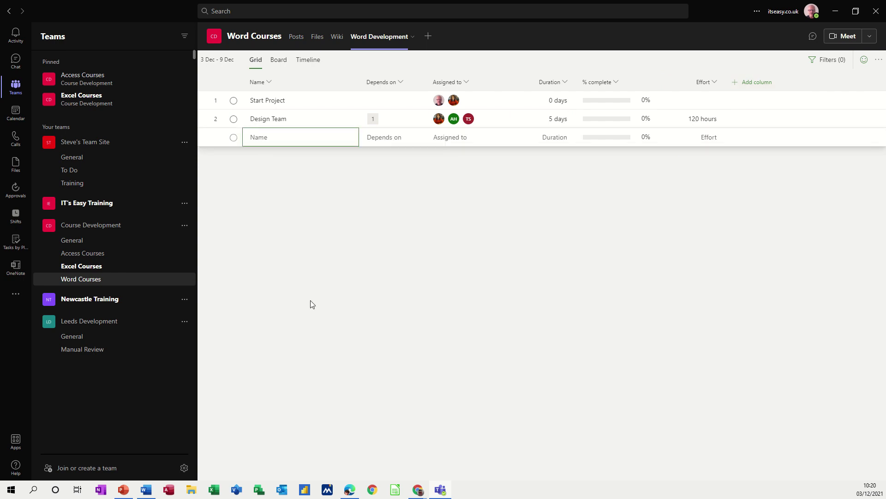
type("Wrtiter")
left_click(385, 139)
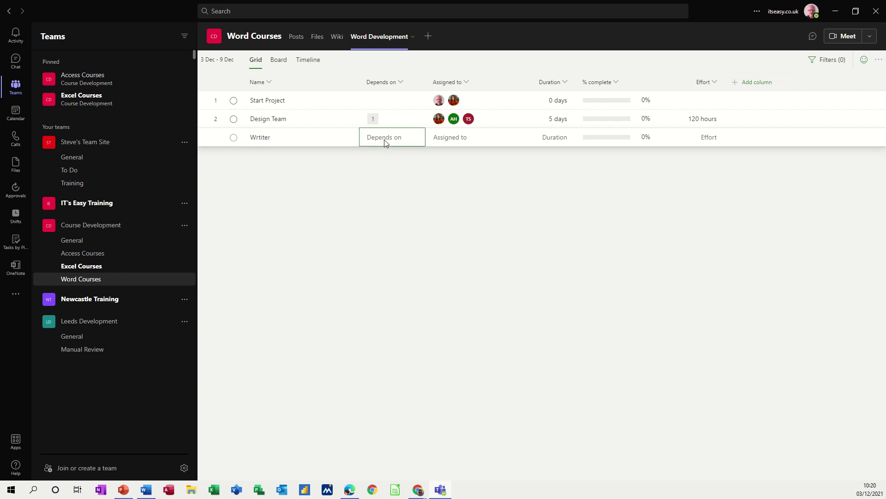
left_click(265, 140)
double_click(266, 141)
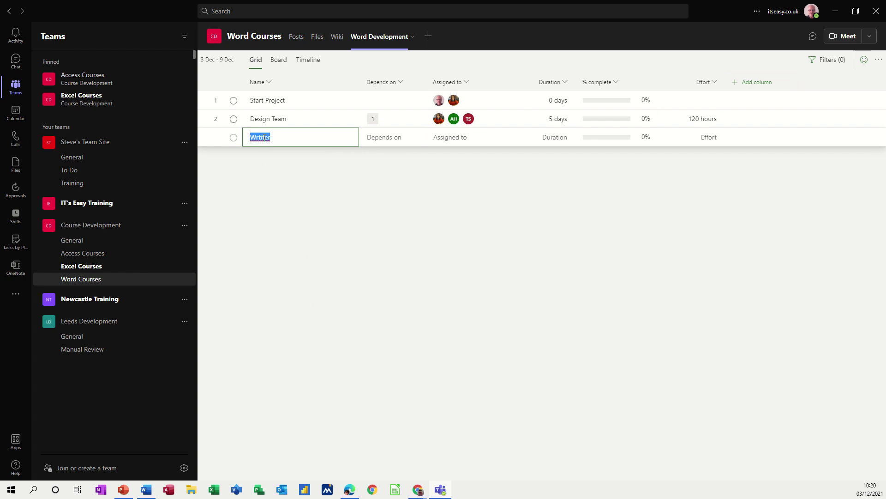
left_click(272, 139)
key("BackSpace")
key("BackSpace")
left_click(378, 143)
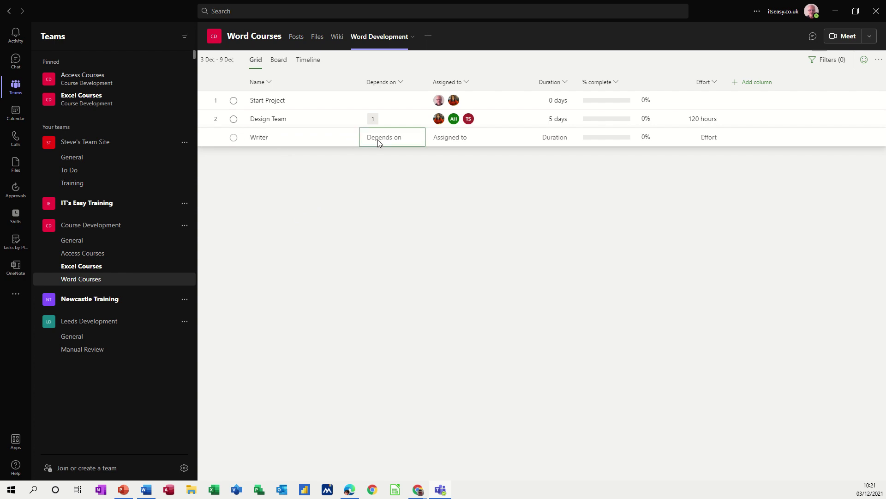
Assign one team member to Writer and set its duration to 3 days.
left_click(377, 142)
left_click(438, 141)
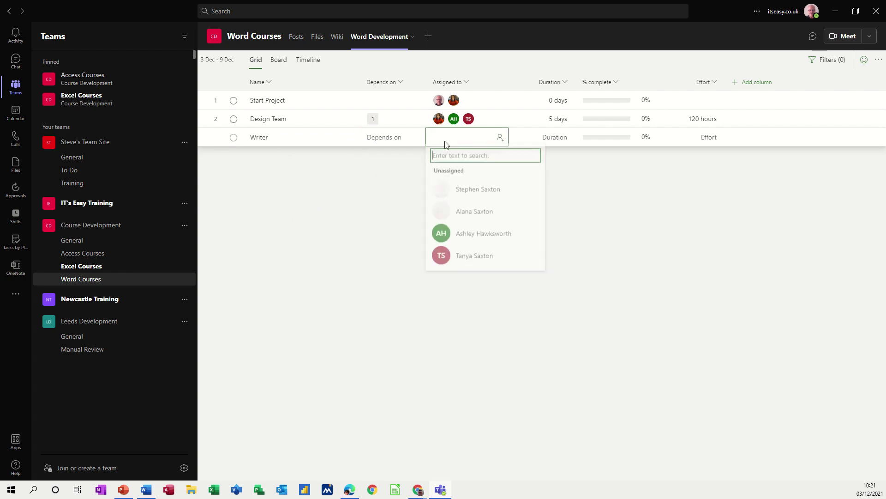
left_click(470, 256)
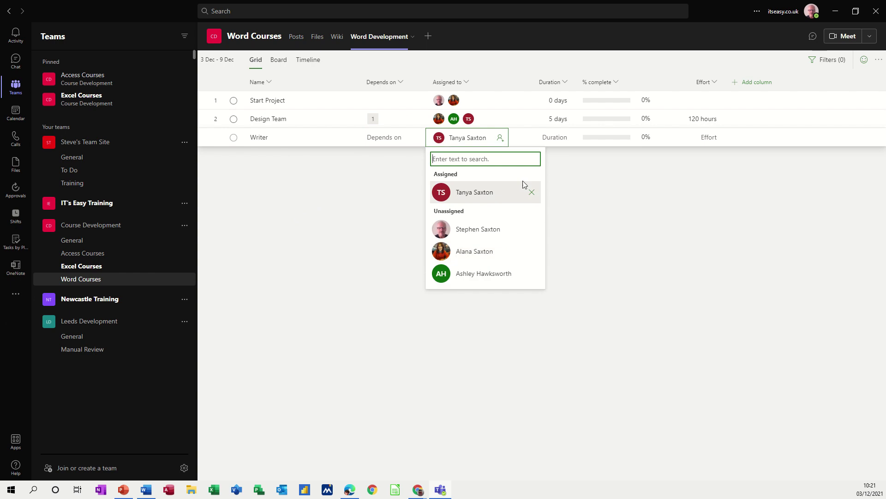
left_click(557, 143)
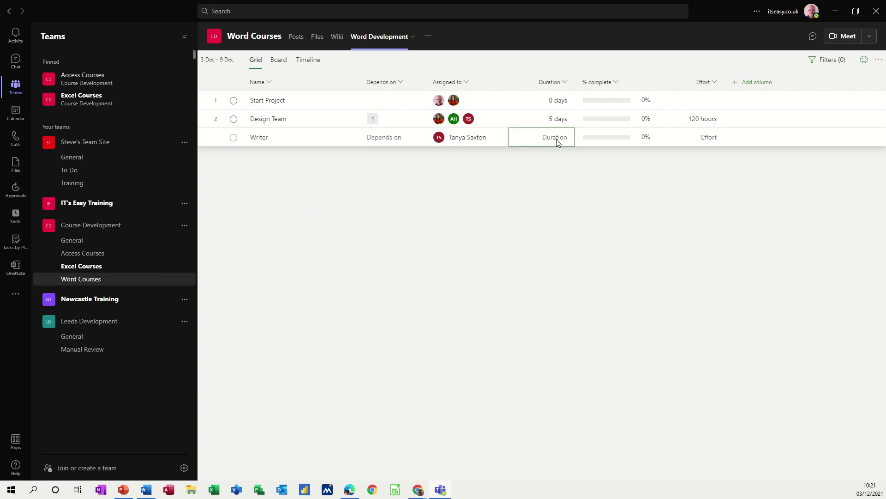
type("3")
key("Return")
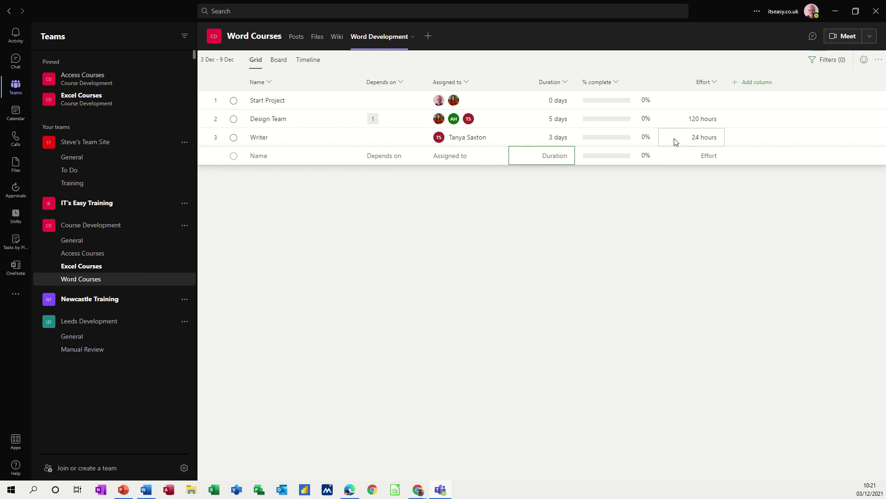
Add a 'Publisher' task depending on task 3, and make Writer depend on task 2.
left_click(258, 159)
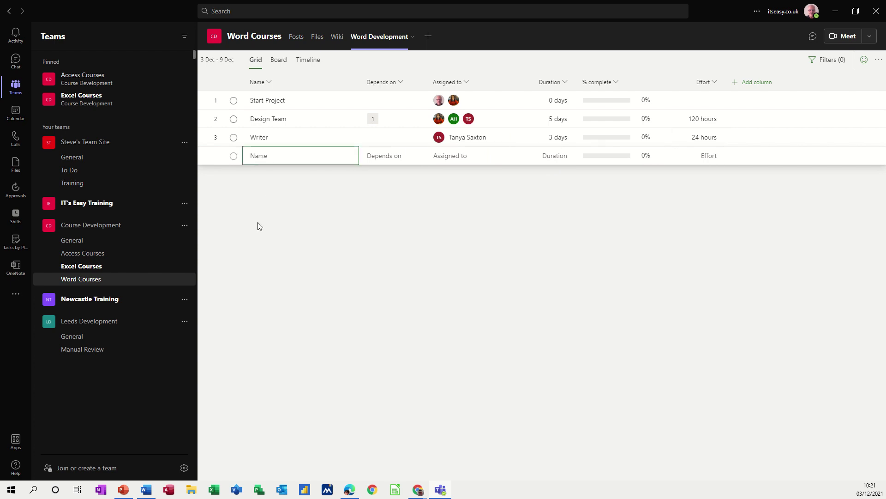
type("Publisher")
left_click(383, 163)
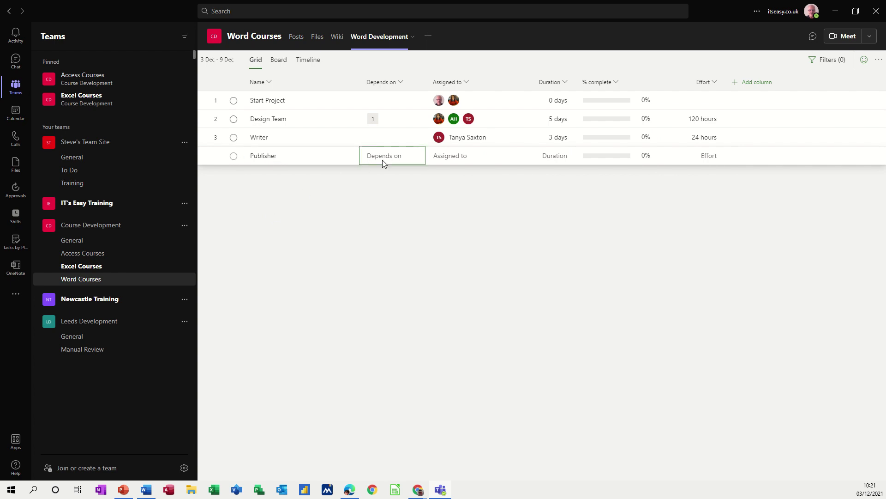
type("3")
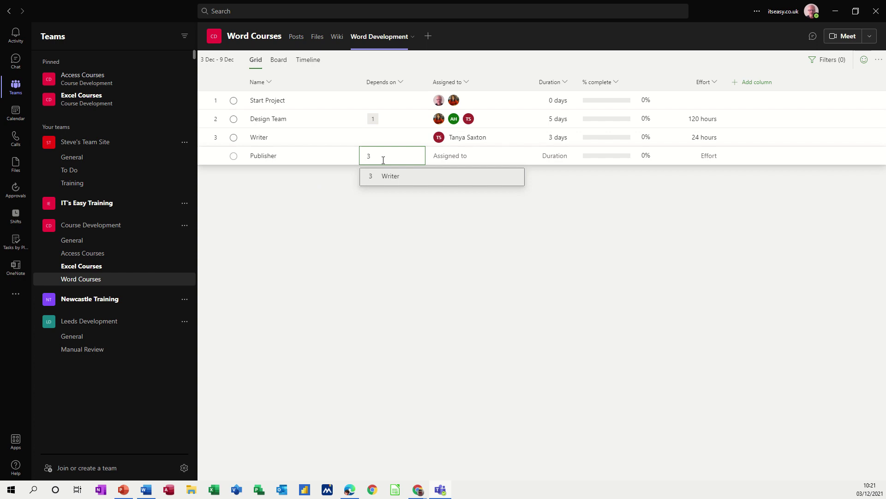
left_click(384, 138)
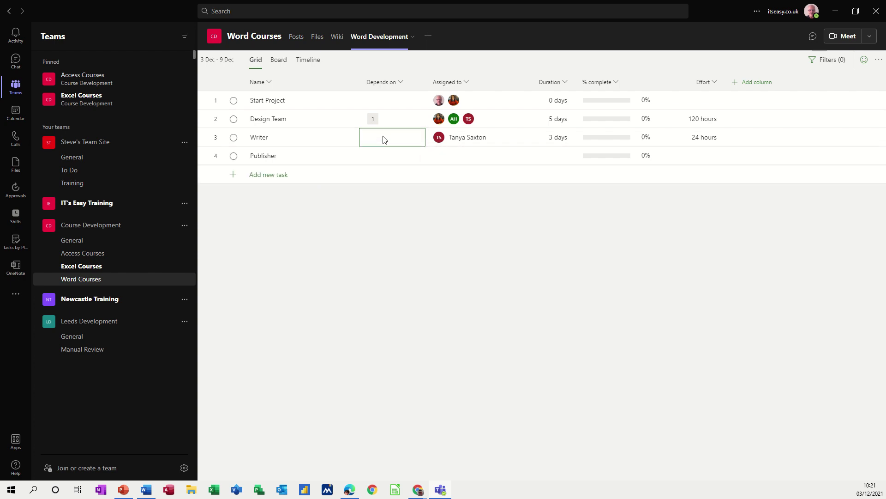
type("2")
left_click(386, 160)
left_click(388, 162)
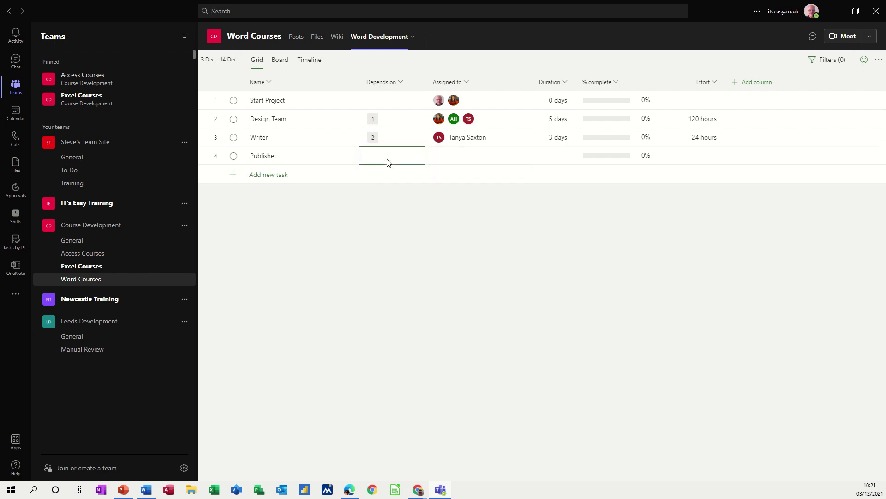
type("3")
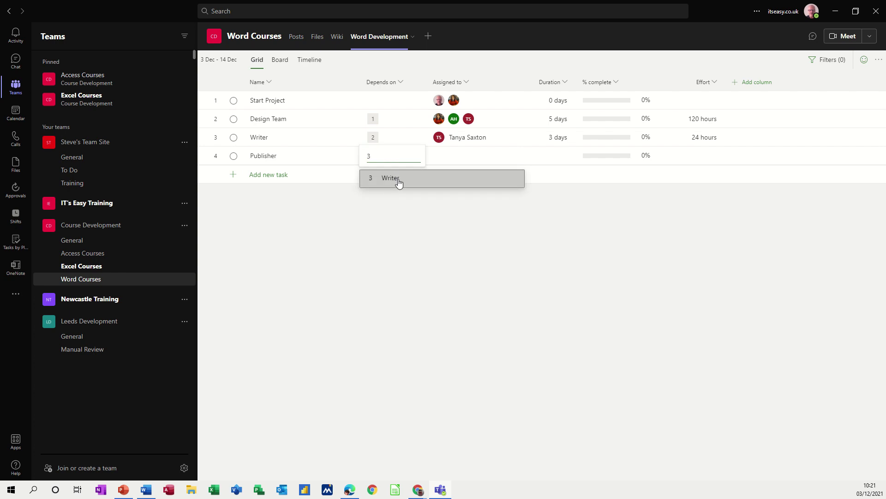
left_click(397, 180)
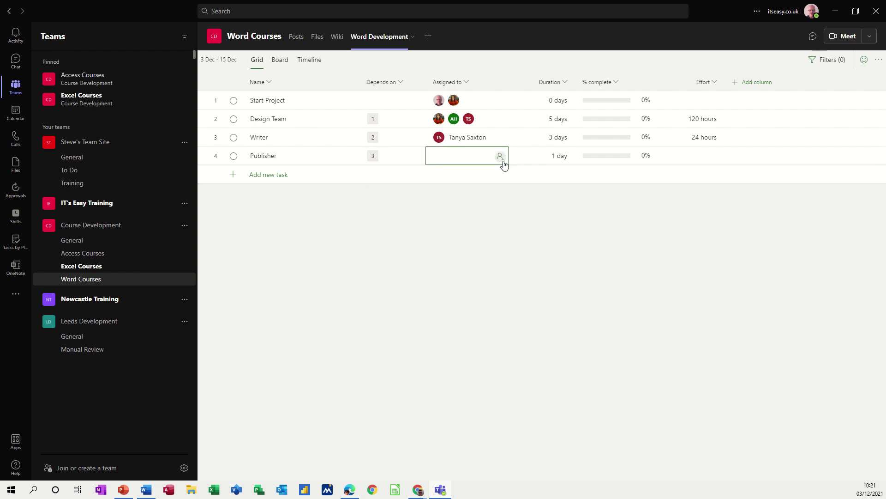
Assign two team members to Publisher and set its duration to 5 days.
left_click(501, 157)
left_click(483, 211)
left_click(478, 272)
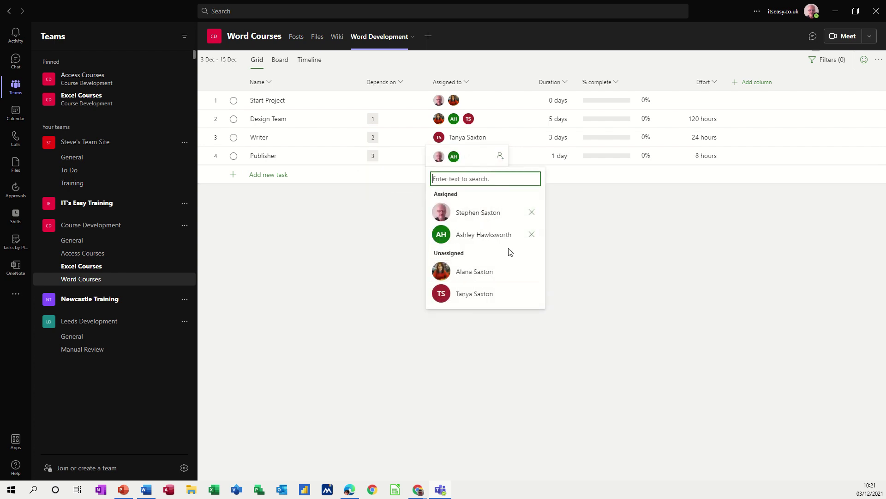
left_click(555, 160)
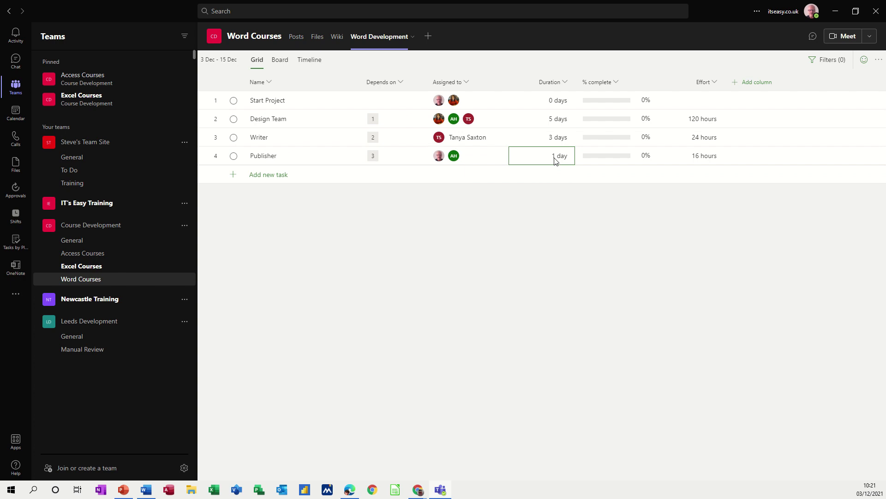
type("5")
key("Return")
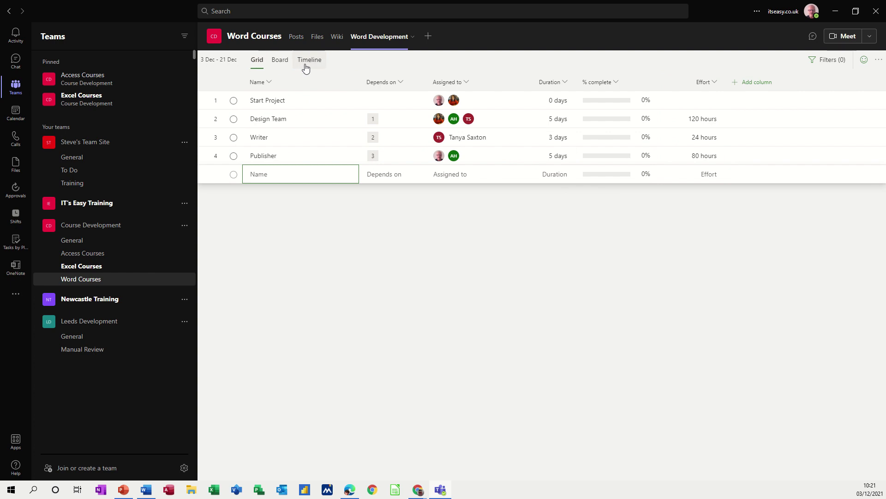
Show the Word Development plan as a board, then as a timeline.
left_click(280, 61)
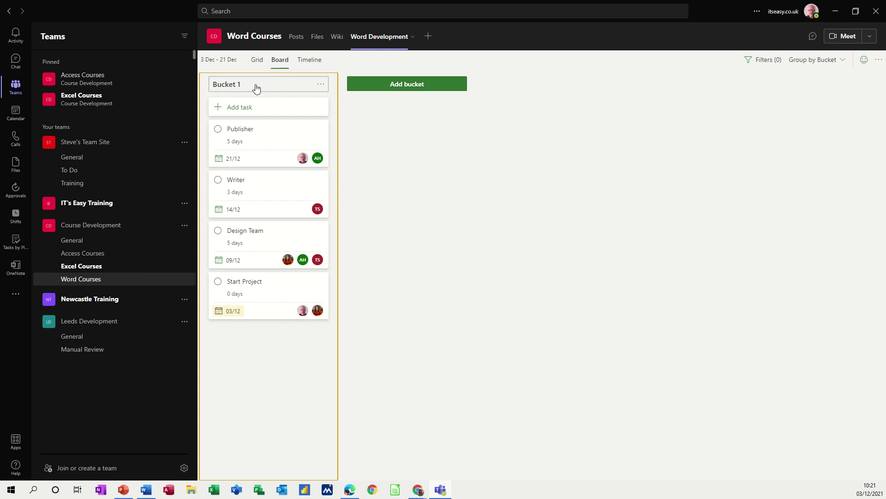
left_click(300, 61)
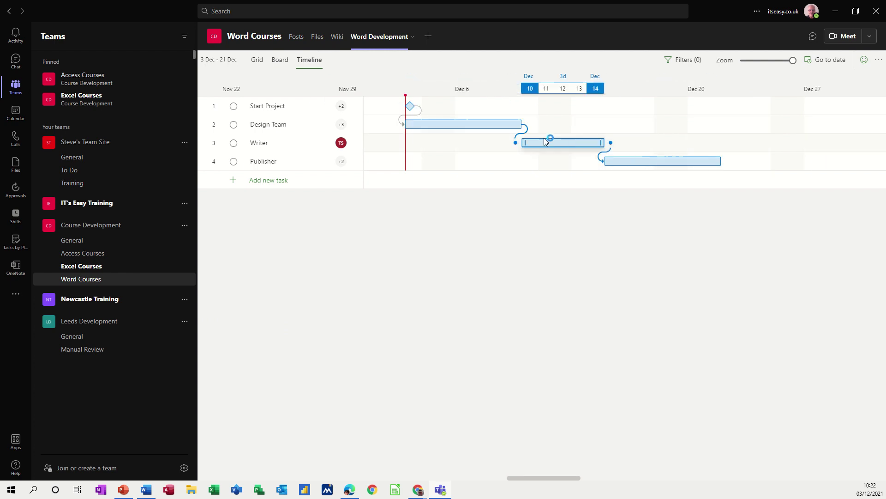
Record 10 hours of completed effort on Design Team, then return to the grid view.
left_click(454, 129)
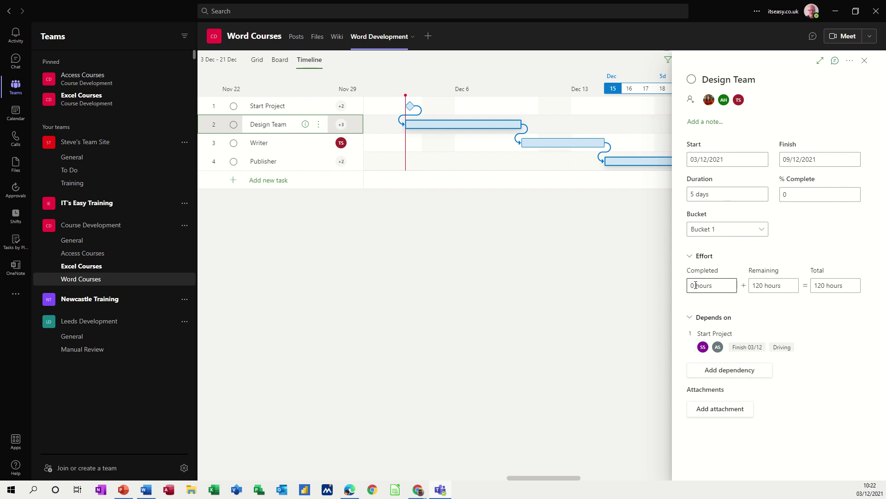
left_click(695, 285)
type("10")
left_click(726, 450)
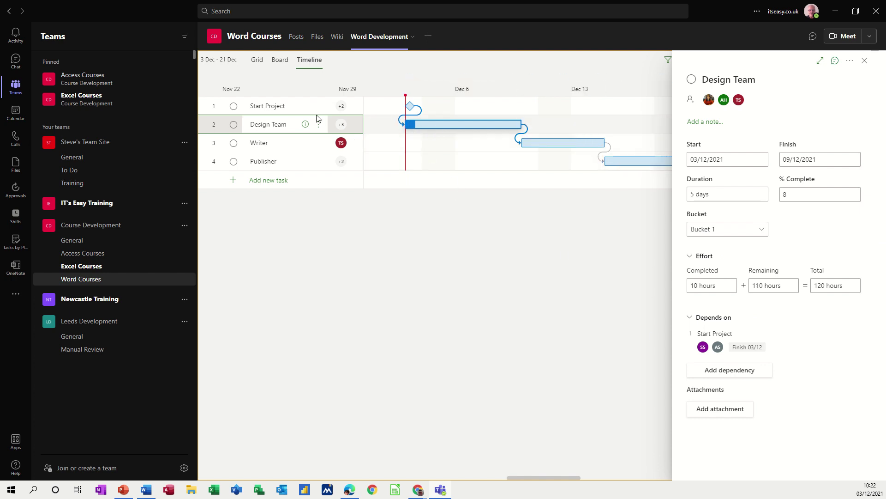
left_click(257, 60)
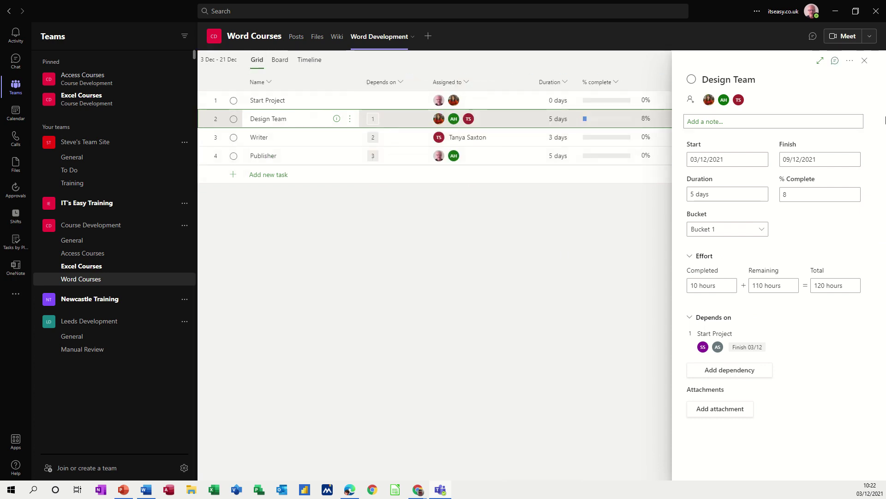
Close the Design Team details, set Writer to 30% complete, and view the timeline.
left_click(865, 61)
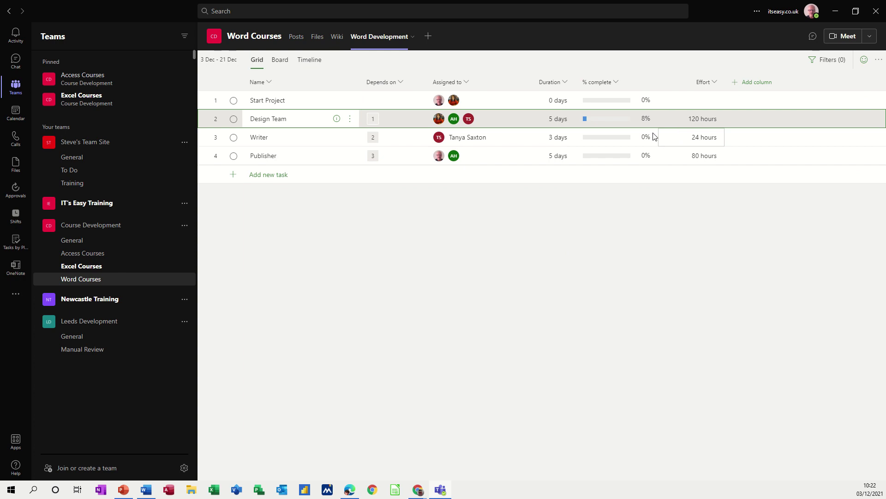
left_click(600, 140)
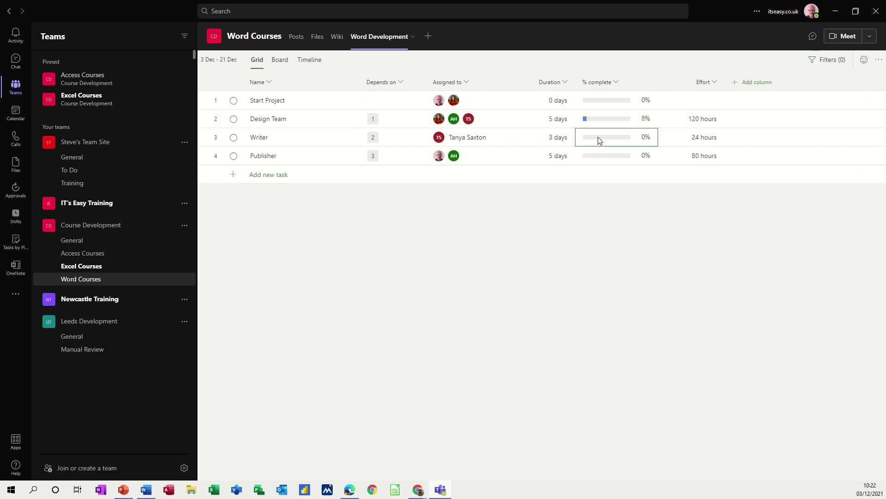
left_click(599, 140)
type("30")
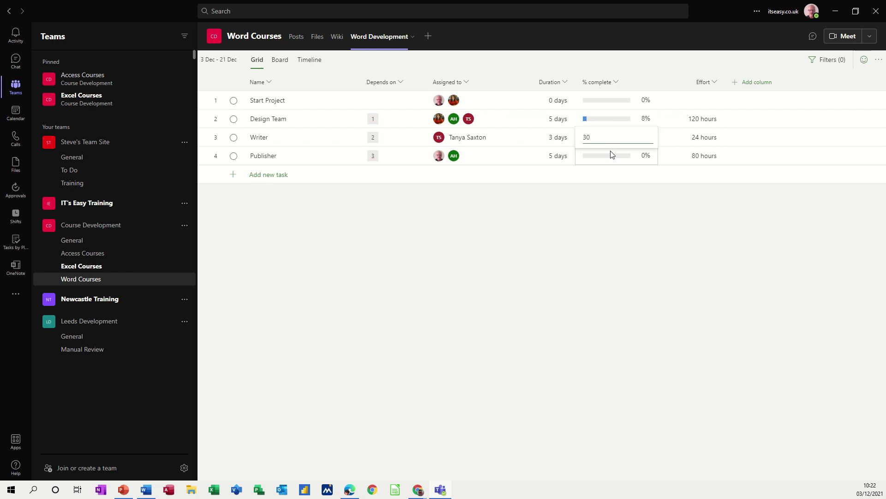
left_click(611, 156)
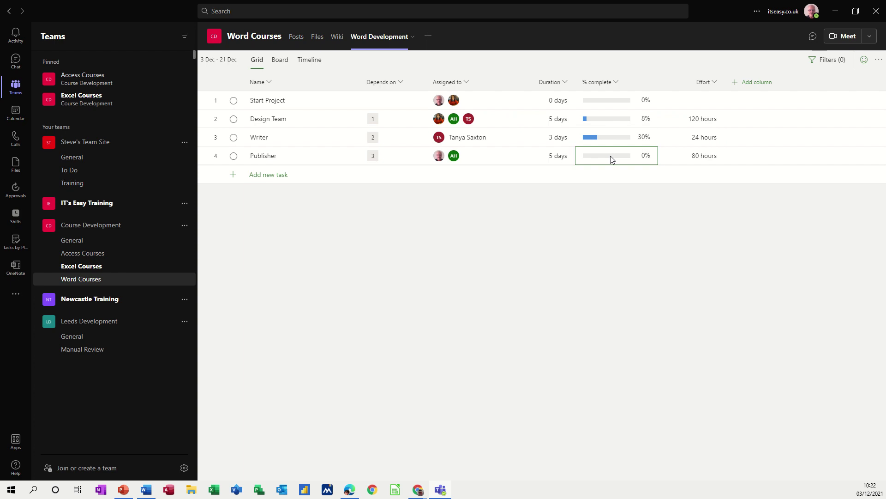
left_click(320, 67)
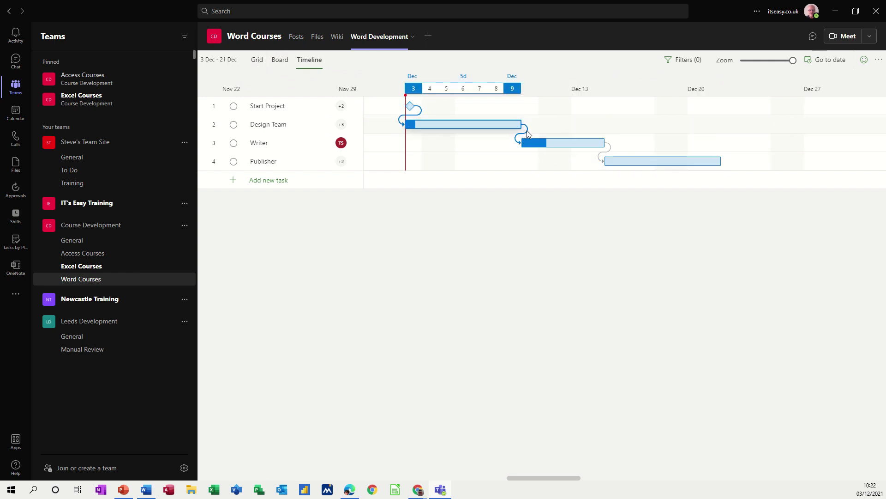
Back in grid view, start a new task named Training below Publisher.
left_click(256, 60)
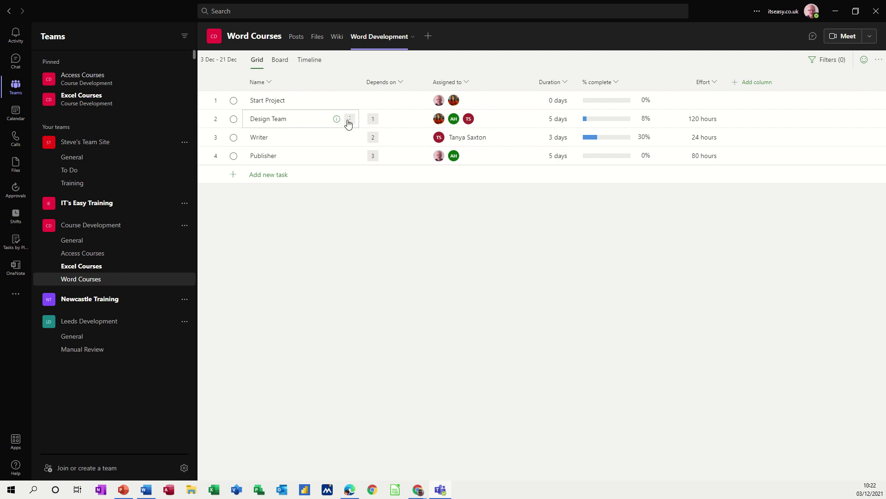
left_click(350, 121)
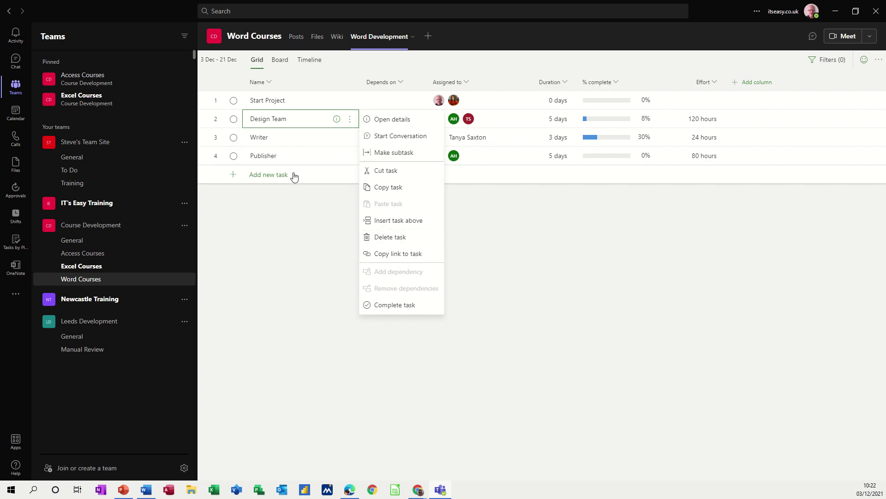
left_click(279, 177)
type("Training")
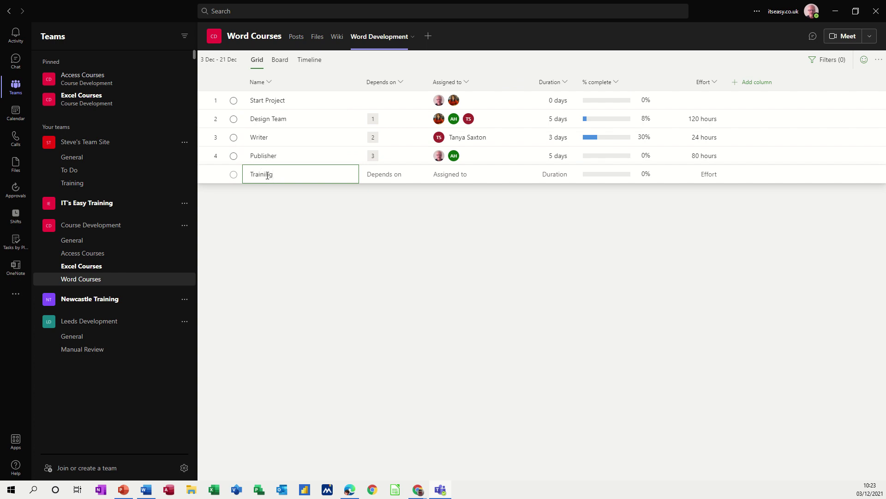
Save Training and add tasks Word Intro, Word Int and Word Adv beneath it.
key("Return")
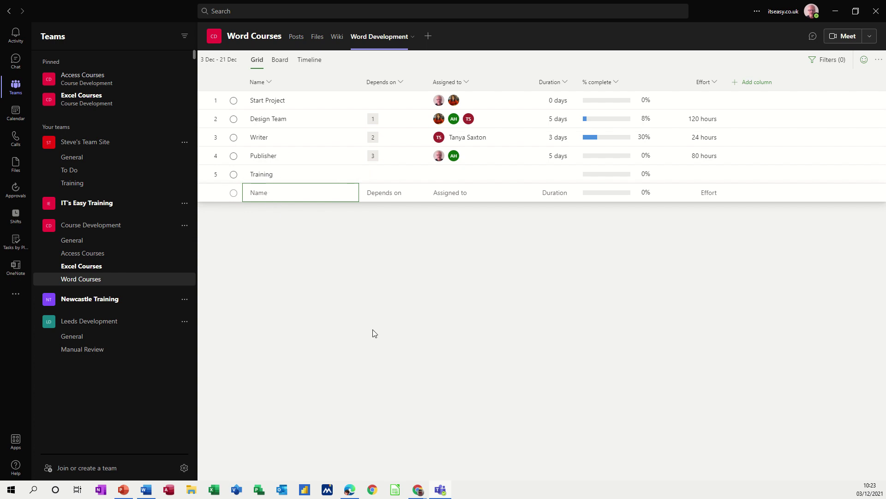
type("Word Intro")
key("Return")
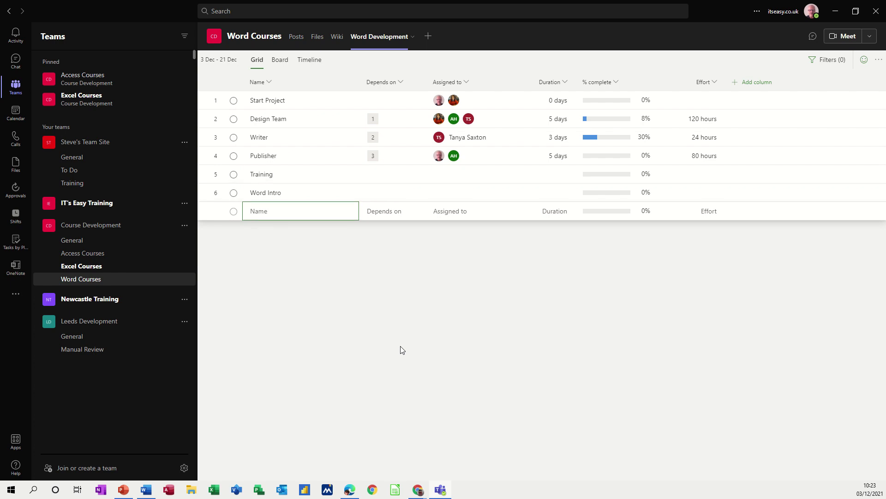
type("W")
type("t")
key("Return")
type("W")
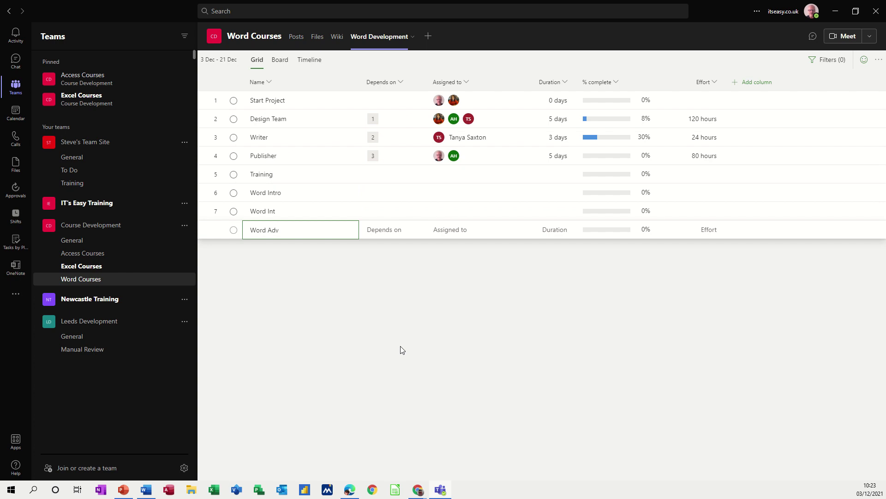
Save Word Adv and make Word Intro, Word Int and Word Adv subtasks of Training.
left_click(362, 196)
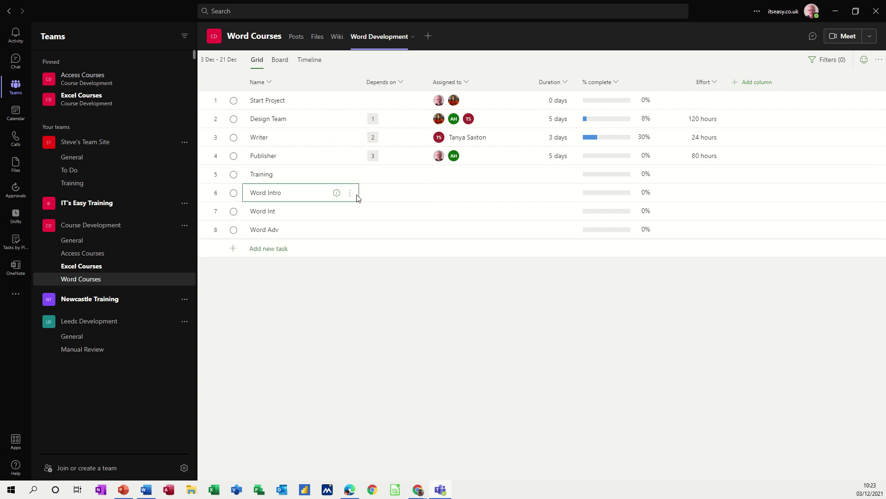
left_click(350, 194)
left_click(378, 226)
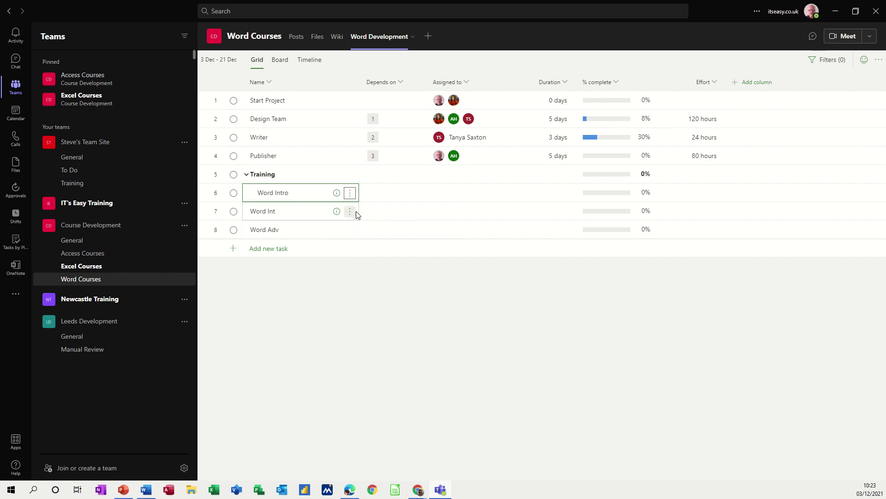
left_click(350, 214)
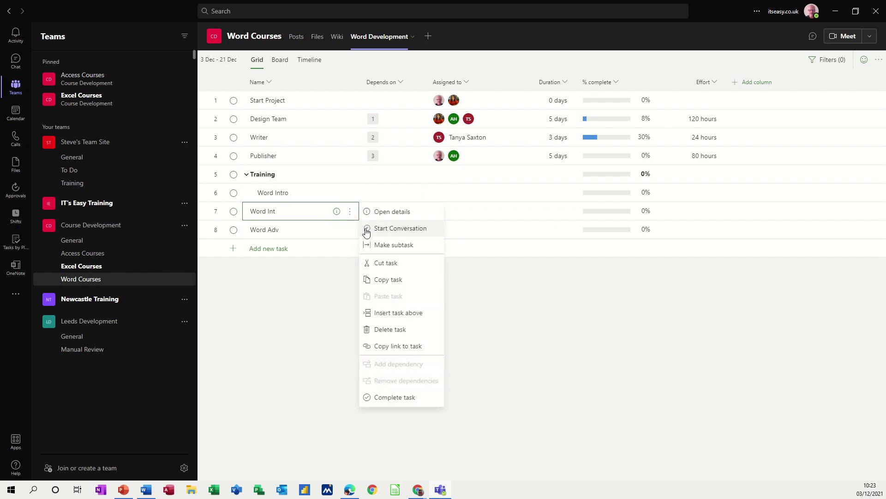
left_click(387, 247)
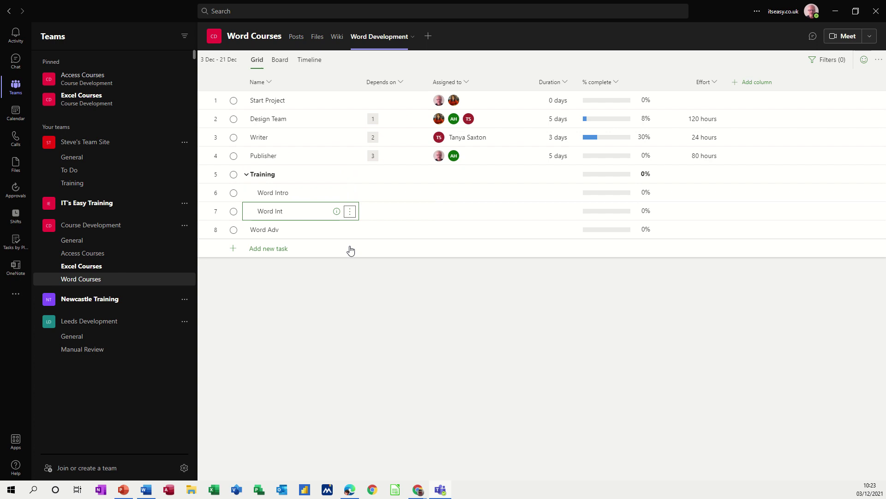
left_click(351, 232)
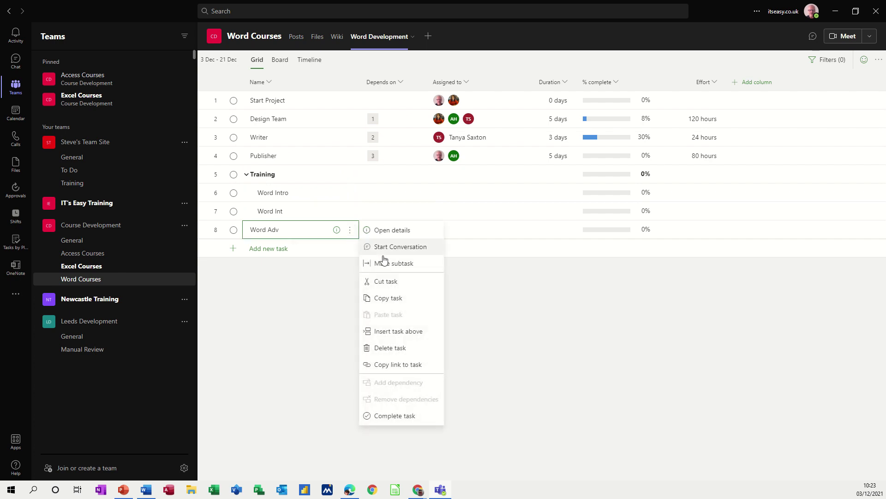
left_click(361, 265)
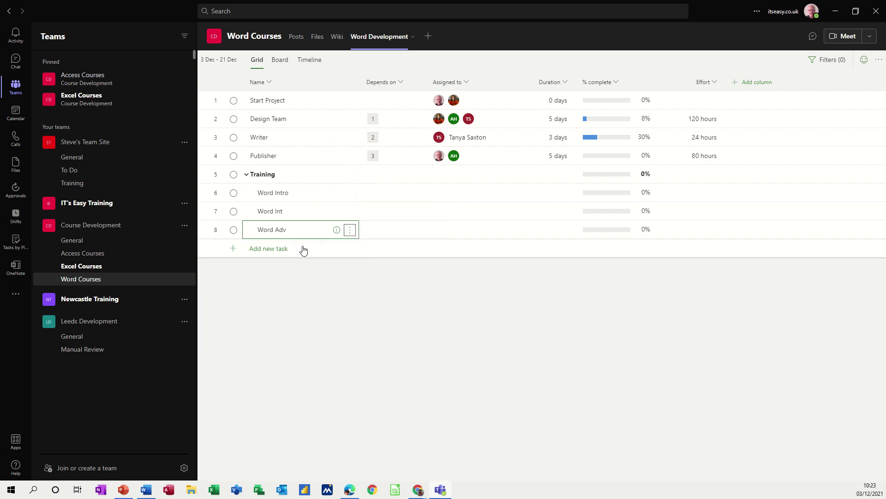
Return Word Adv from under Word Int to Training's level, verify the grouping, add a row.
left_click(350, 230)
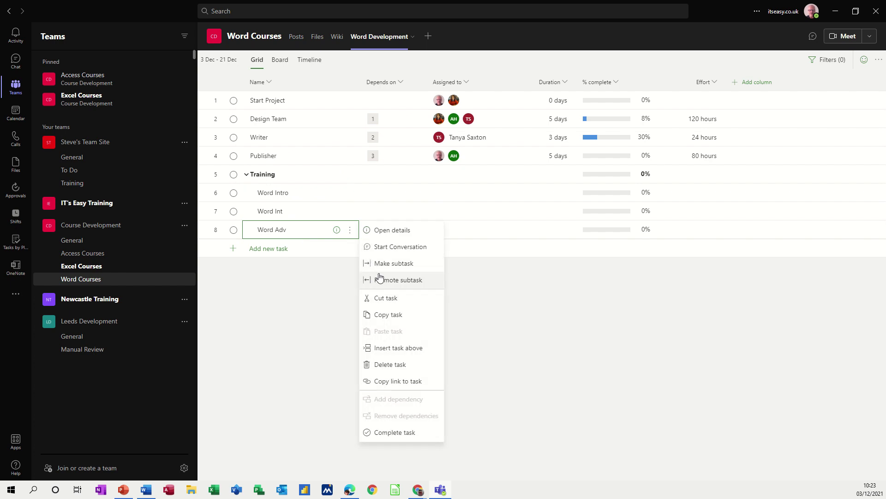
left_click(382, 263)
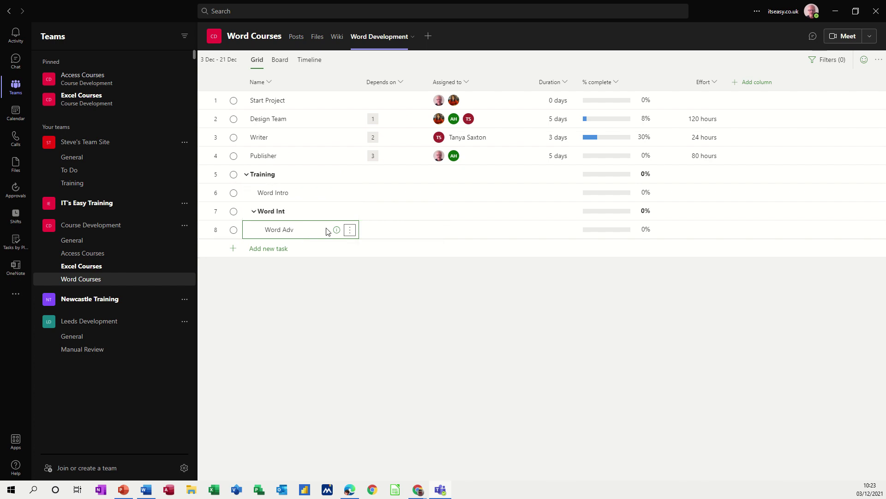
left_click(350, 230)
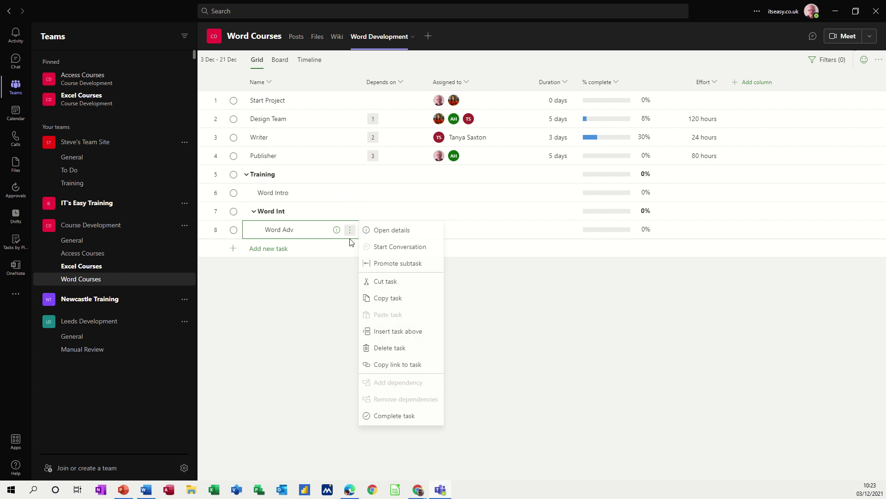
left_click(387, 265)
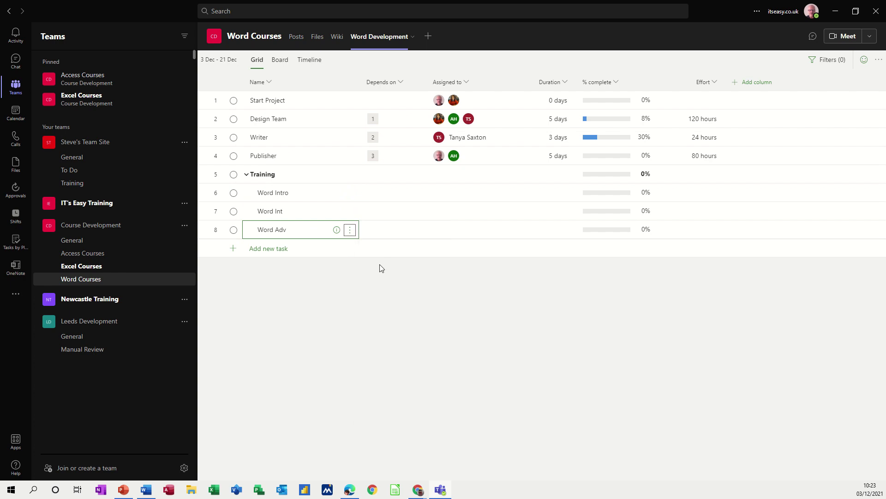
left_click(246, 175)
left_click(246, 175)
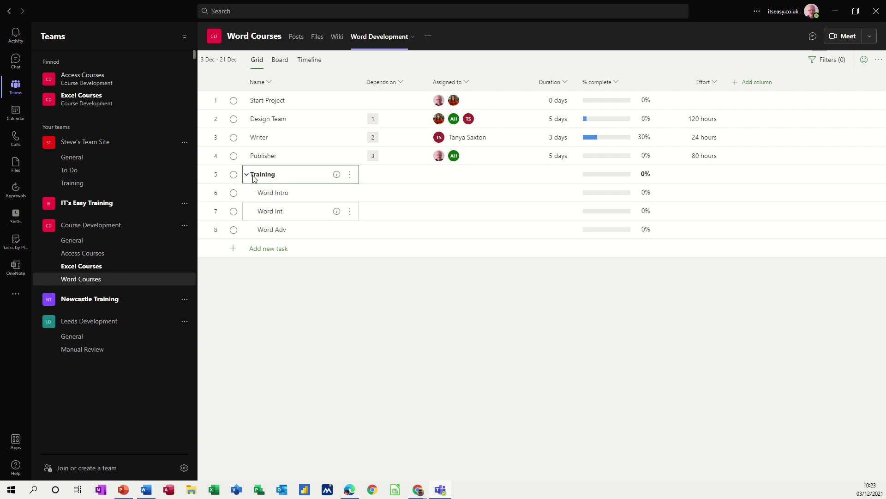
left_click(271, 252)
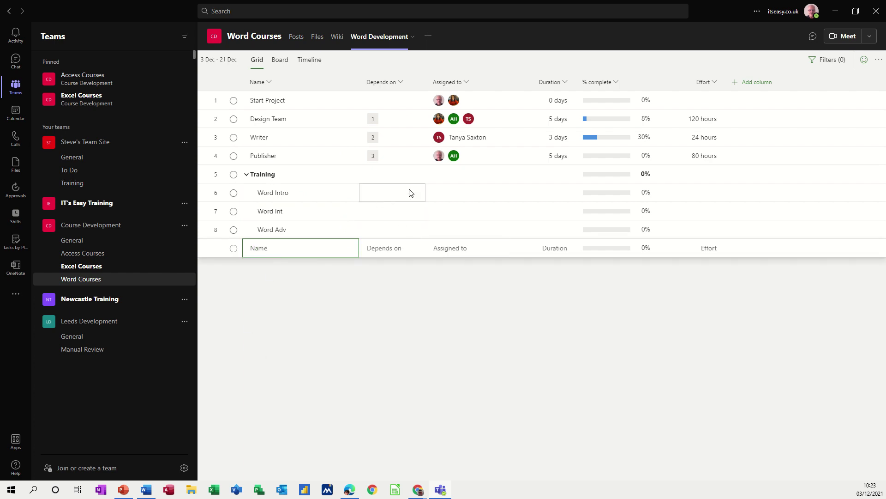
Assign a team member to each of Word Intro, Word Int and Word Adv.
left_click(496, 196)
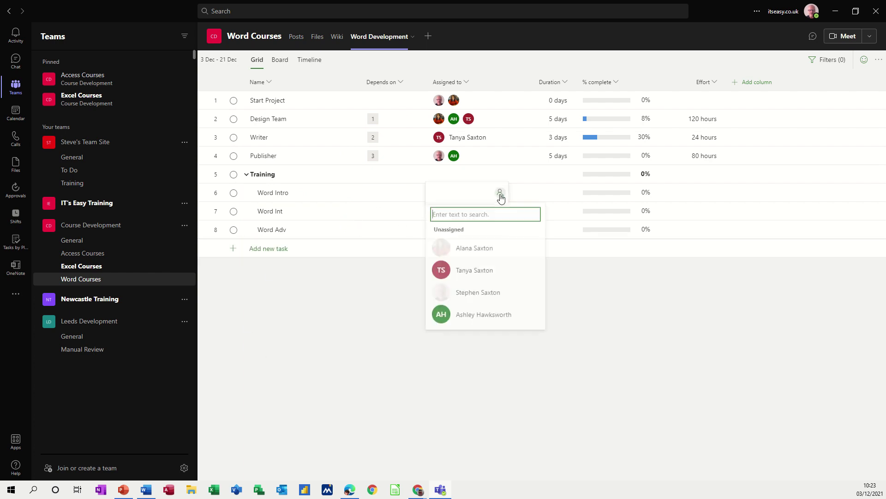
left_click(453, 249)
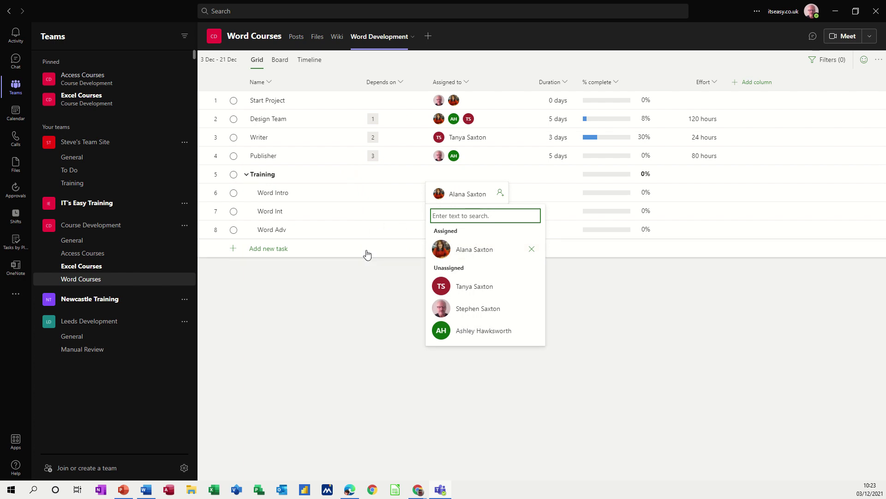
left_click(360, 272)
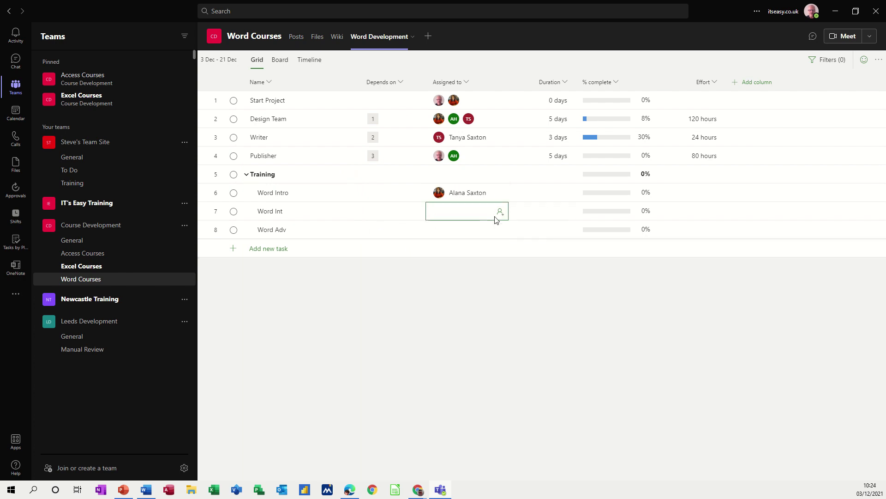
left_click(498, 216)
left_click(471, 273)
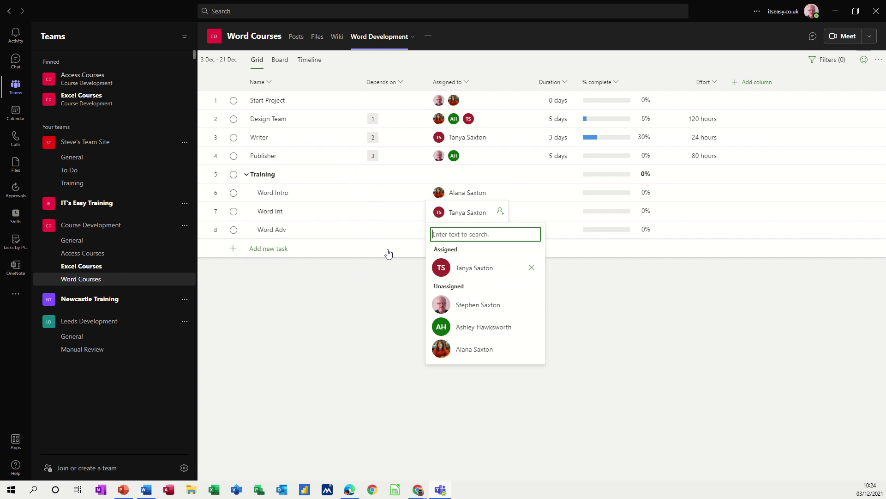
left_click(358, 281)
left_click(489, 234)
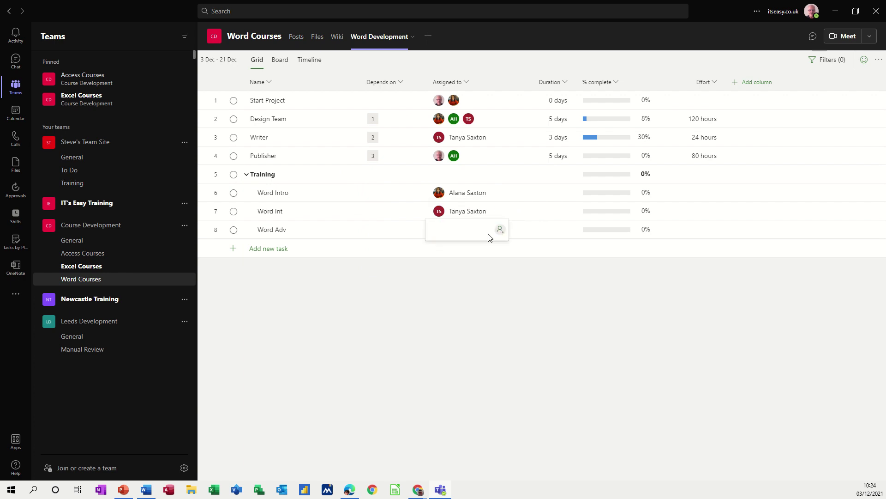
left_click(456, 287)
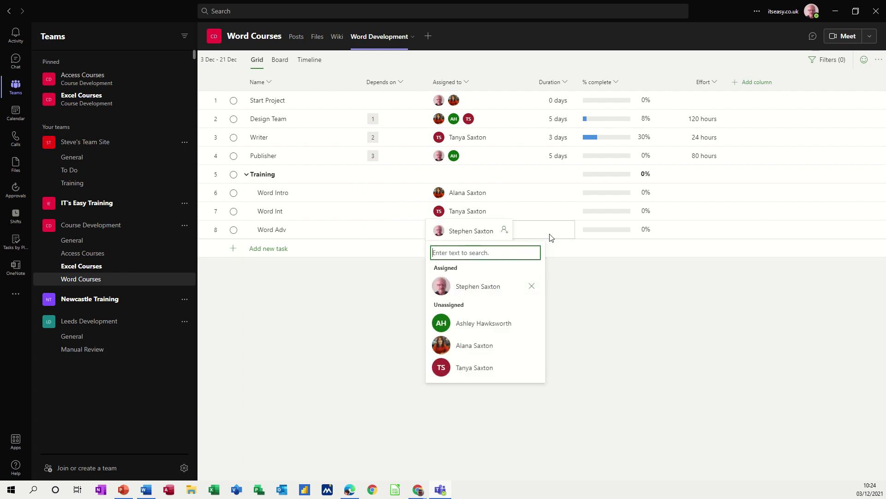
Give Word Intro, Word Int and Word Adv a duration of 2 days each.
left_click(551, 198)
type("2")
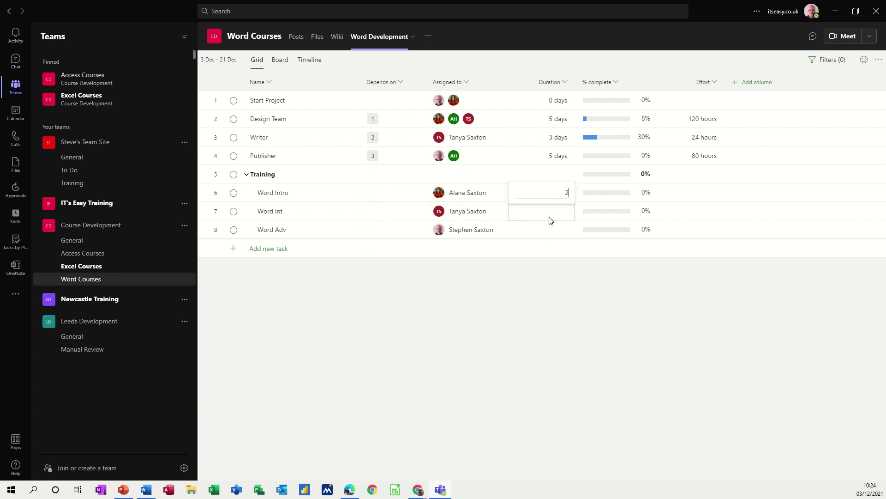
left_click(549, 216)
type("2")
left_click(545, 230)
type("2")
key("Return")
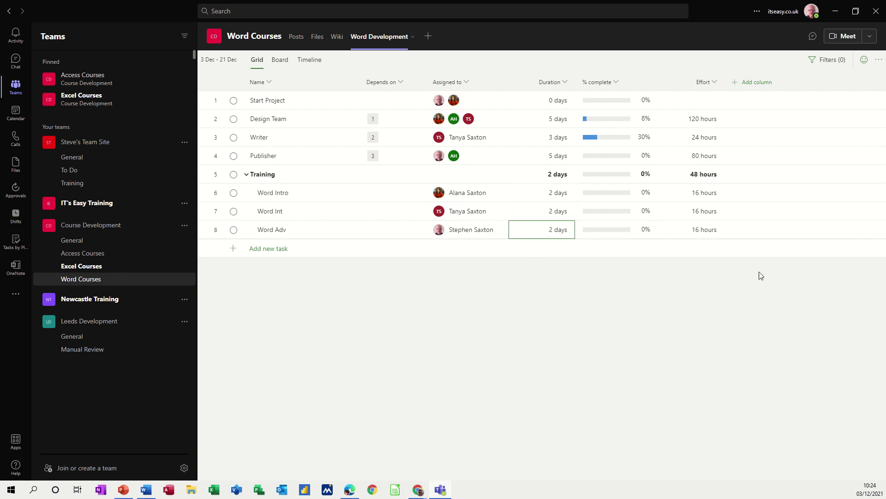
Collapse and expand Training, and check the timeline before returning to the grid.
left_click(246, 175)
left_click(246, 175)
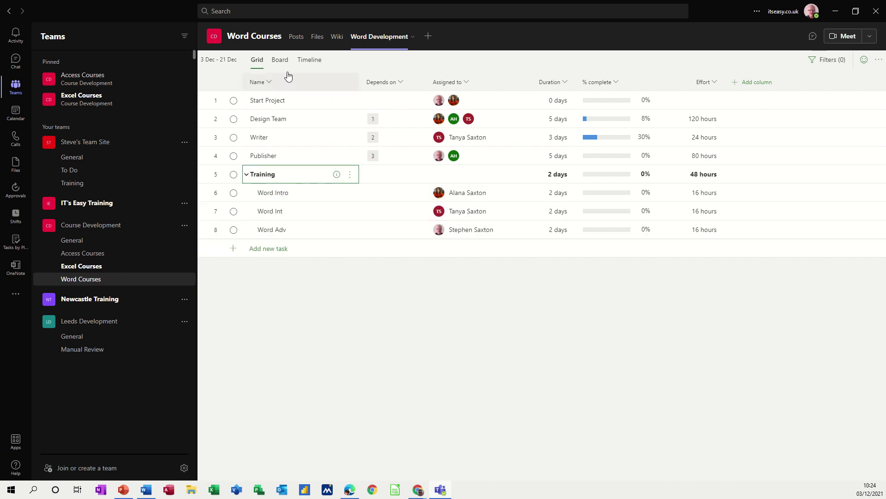
left_click(310, 64)
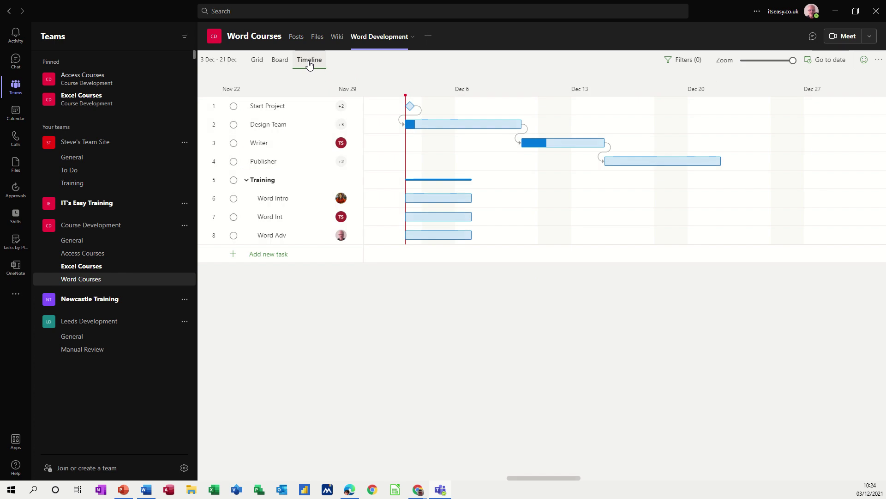
left_click(257, 60)
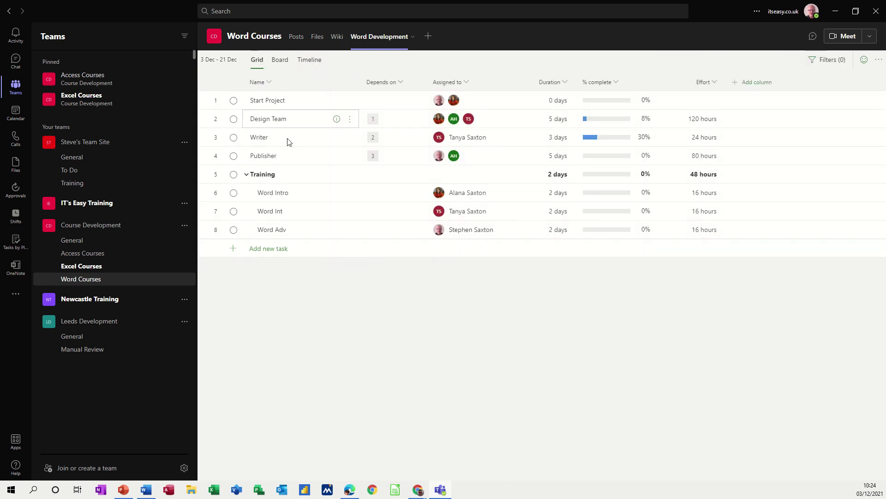
Make Word Intro depend on task 4, Publisher, discarding a stray extra entry.
left_click(385, 197)
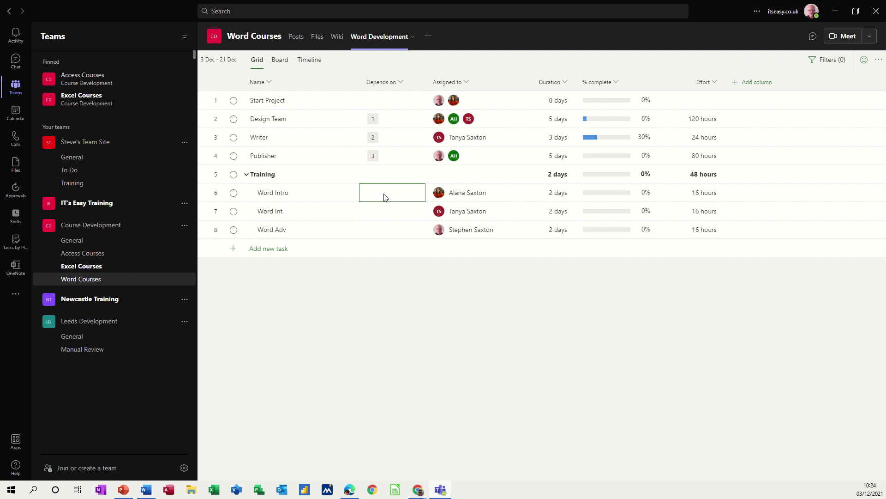
type("4")
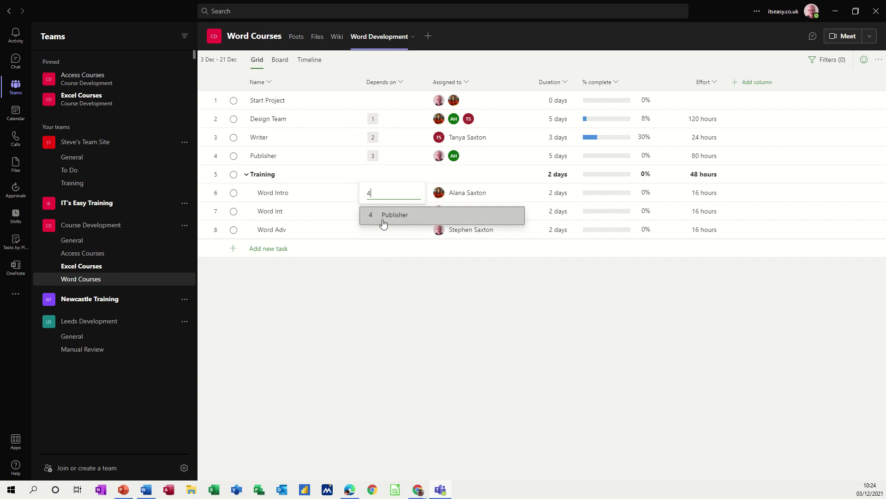
left_click(383, 215)
type("4")
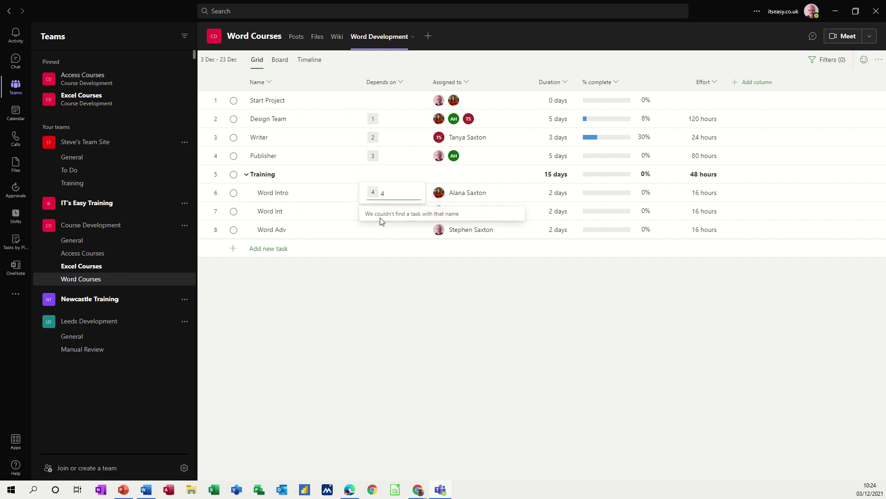
left_click(354, 251)
left_click(399, 198)
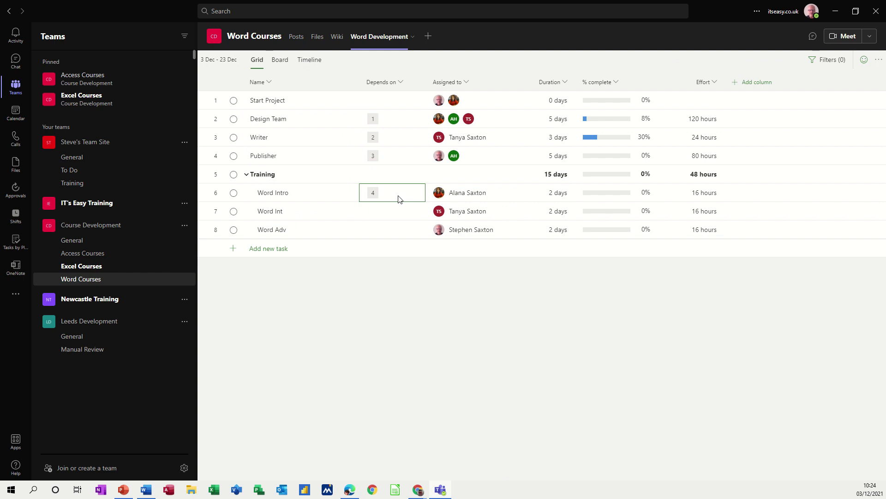
Make Word Int and Word Adv depend on Publisher, then check their timeline dates.
left_click(387, 218)
type("4")
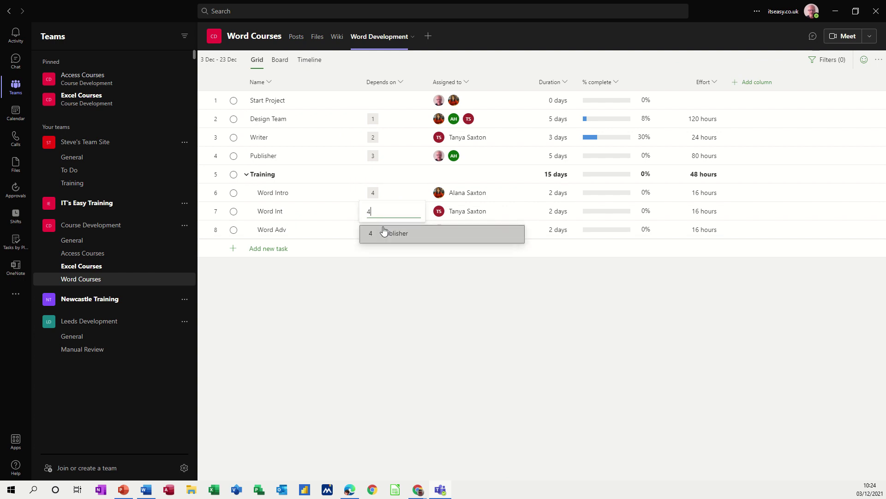
left_click(384, 237)
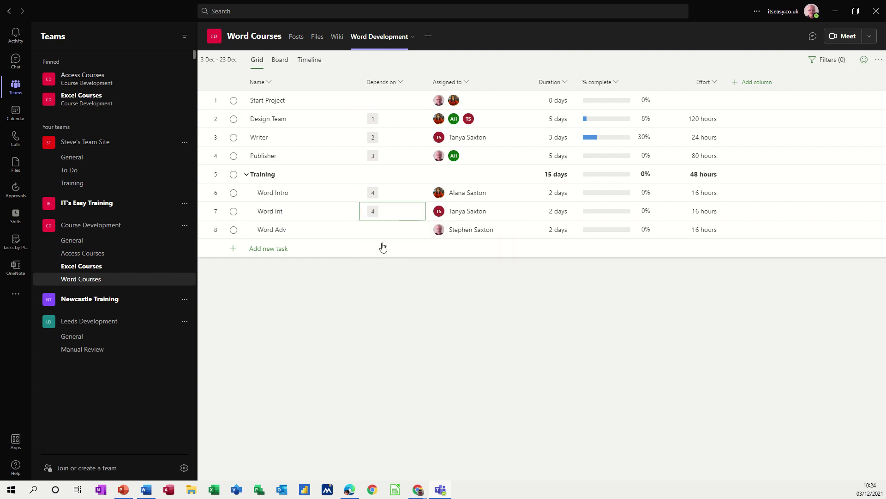
left_click(383, 239)
type("4")
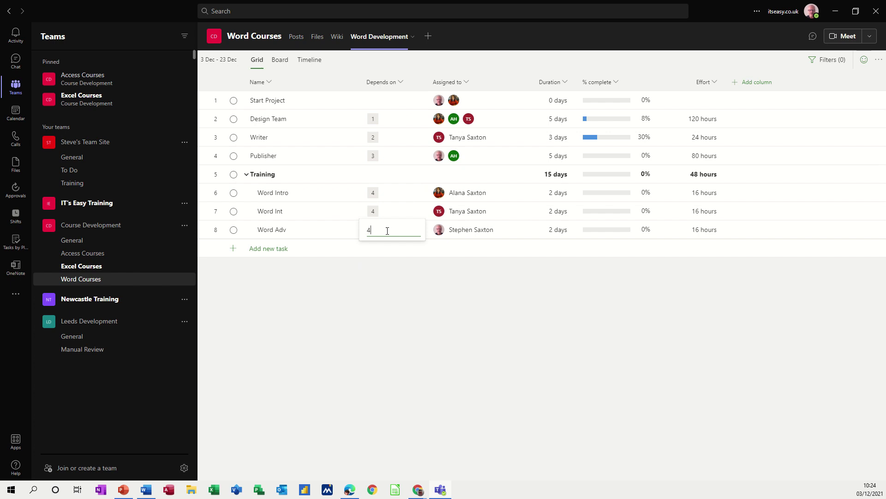
left_click(383, 255)
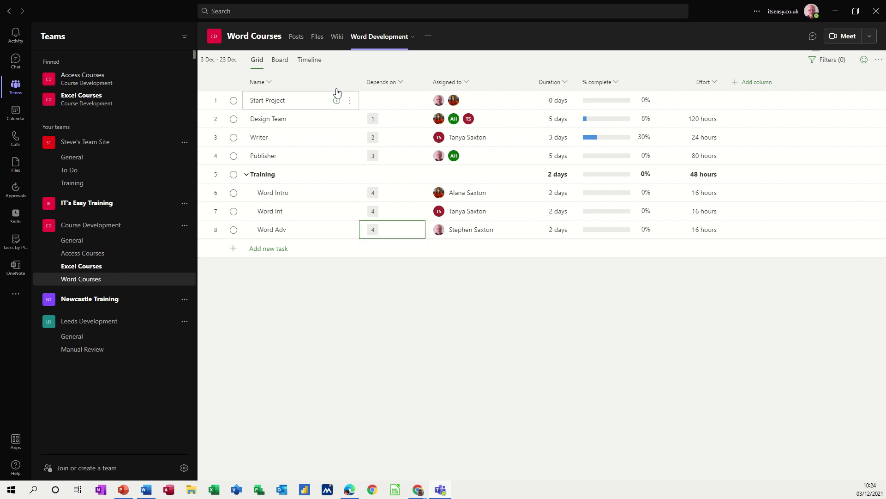
left_click(310, 60)
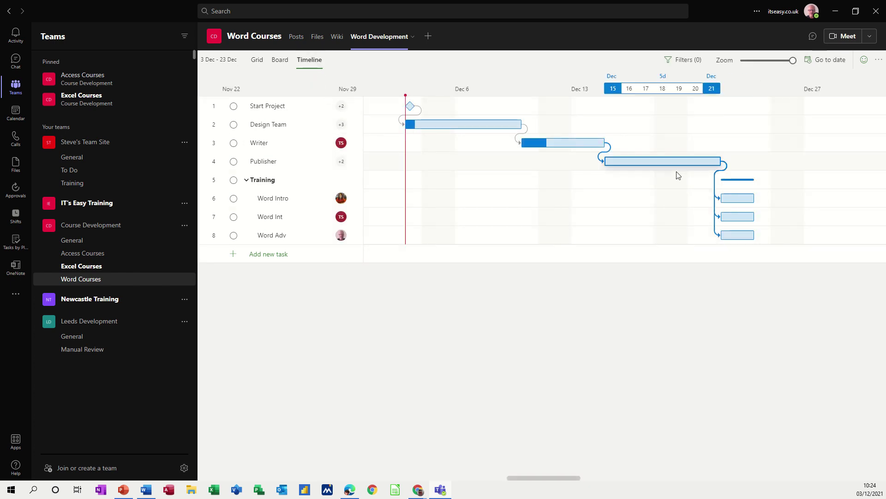
left_click(737, 235)
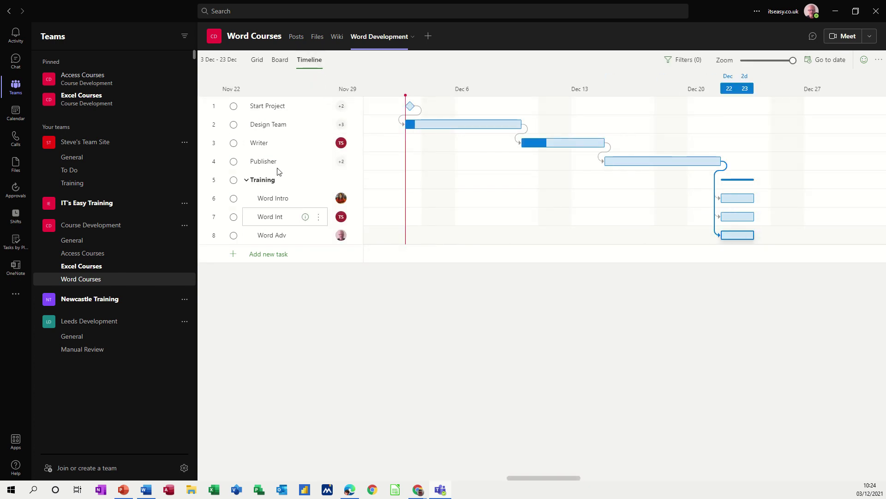
In the grid, add a new task named Review.
left_click(257, 60)
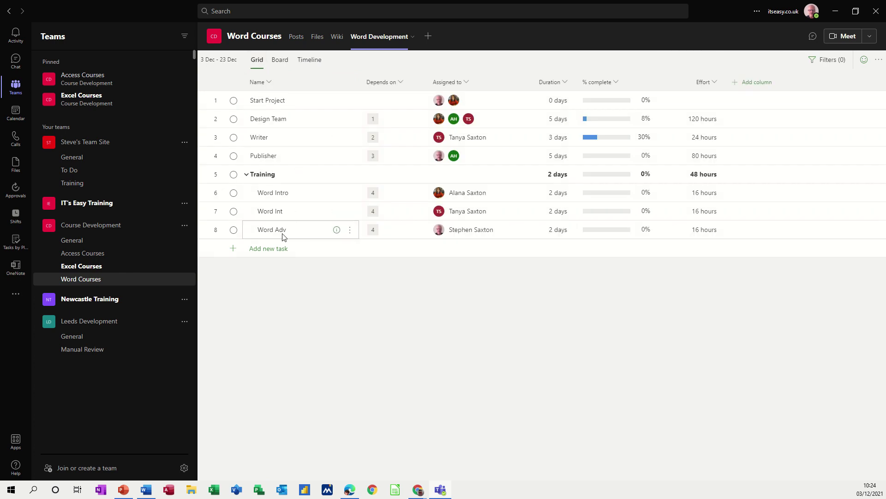
left_click(265, 251)
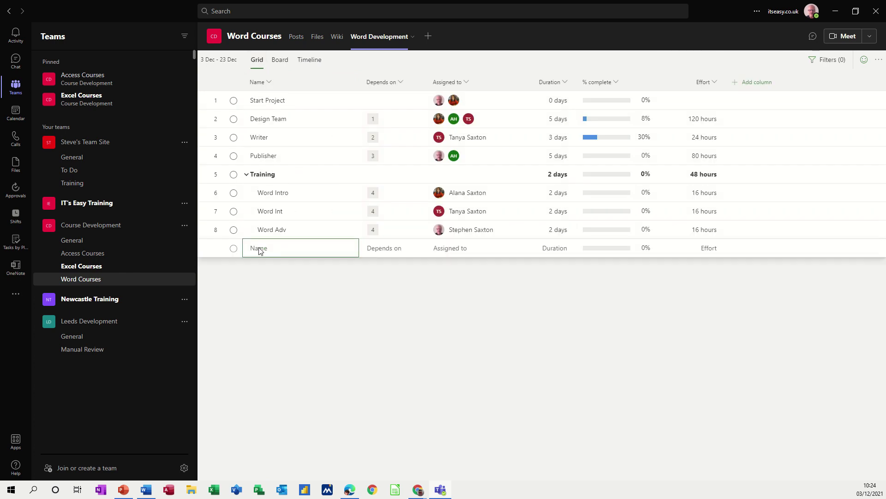
type("Review")
key("Return")
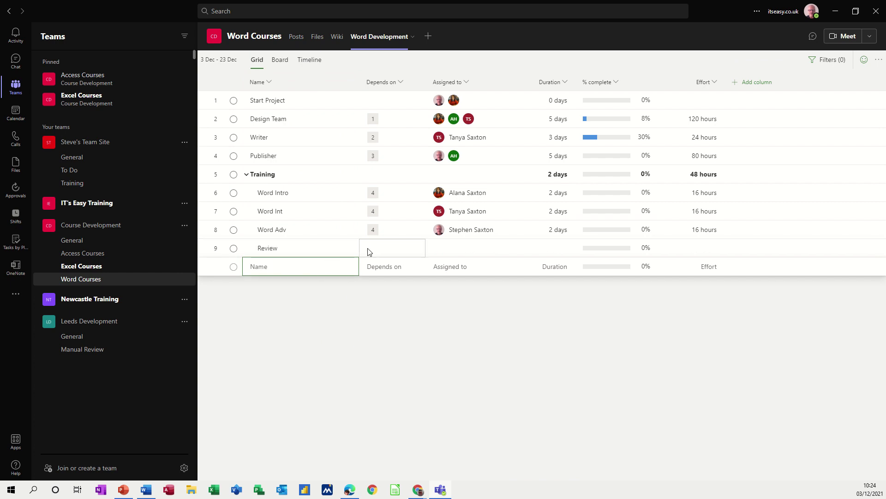
Make Review depend on task 8, Word Adv, and promote it to top level.
left_click(374, 252)
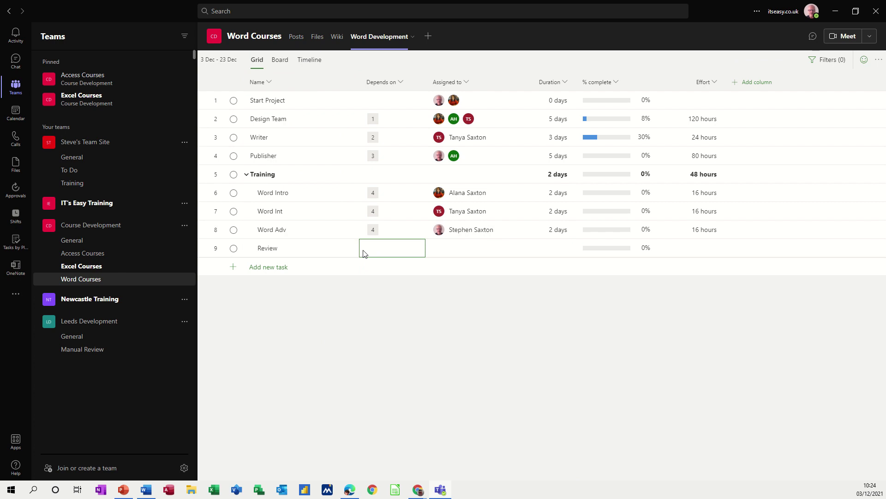
type("8")
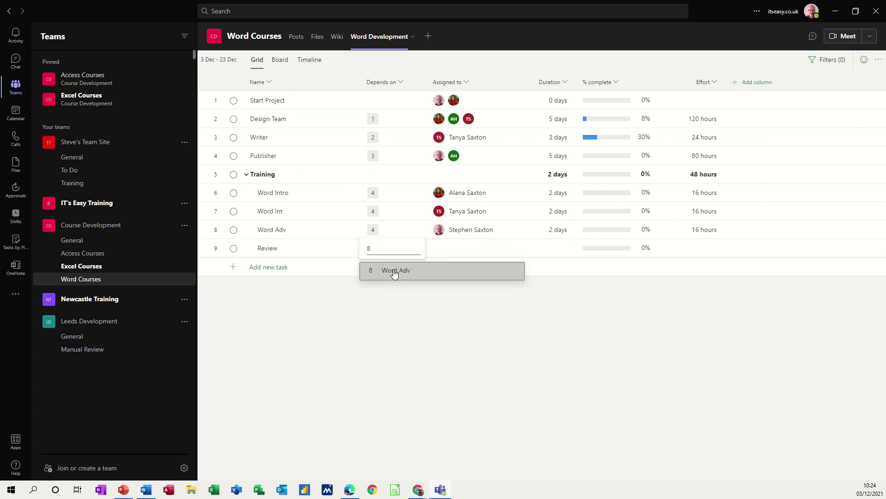
left_click(395, 273)
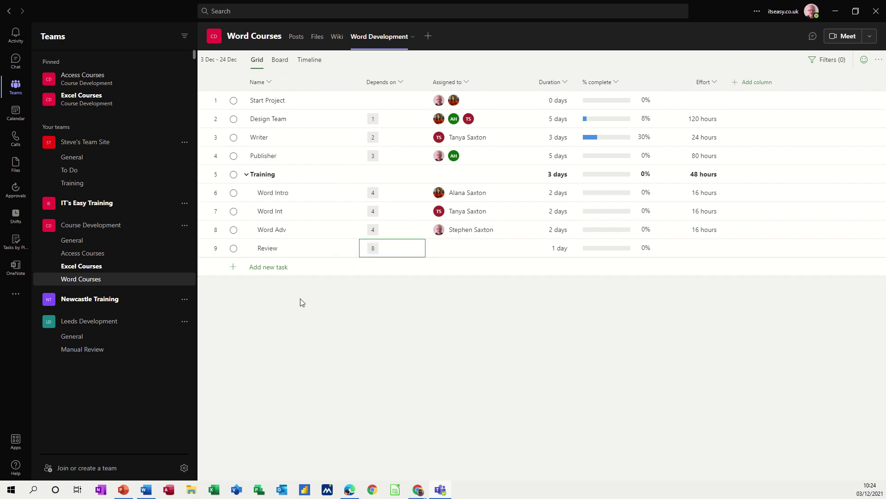
left_click(279, 252)
left_click(349, 248)
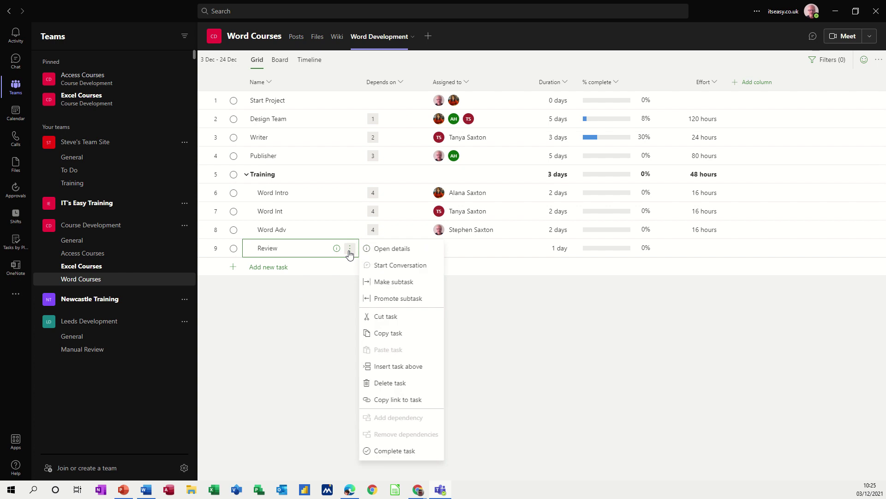
left_click(382, 298)
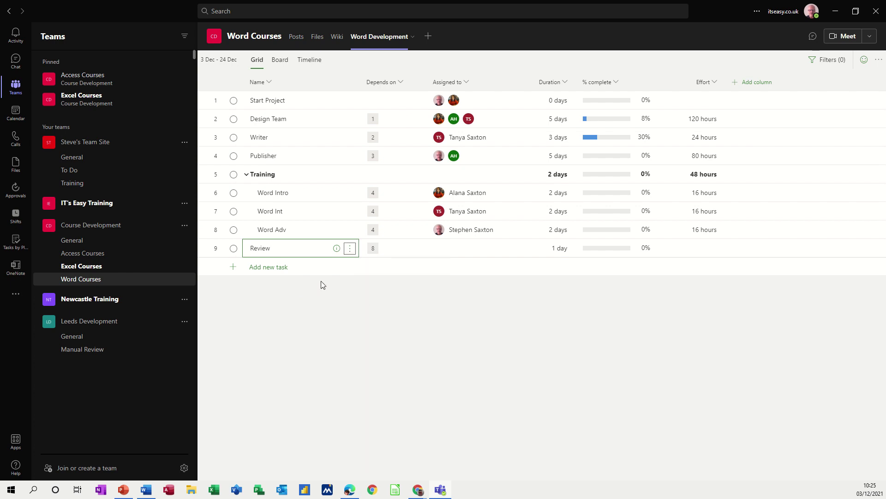
On the timeline, assign two team members to the Review task.
left_click(311, 64)
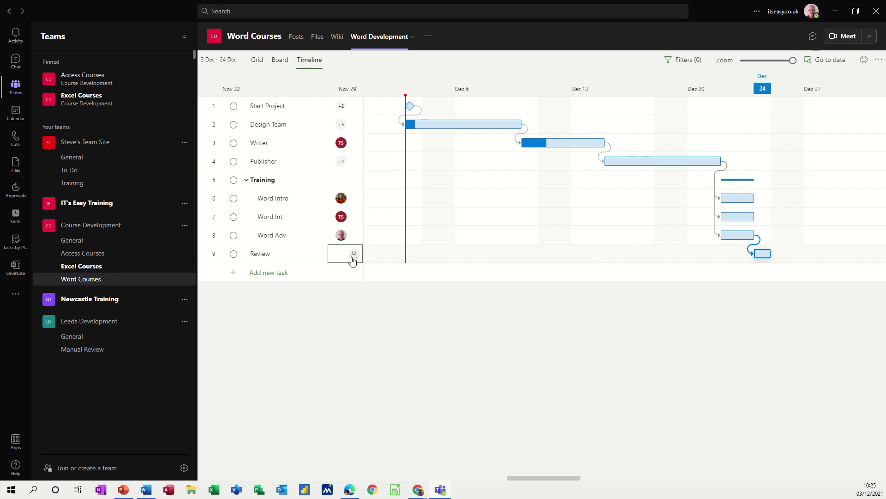
left_click(352, 255)
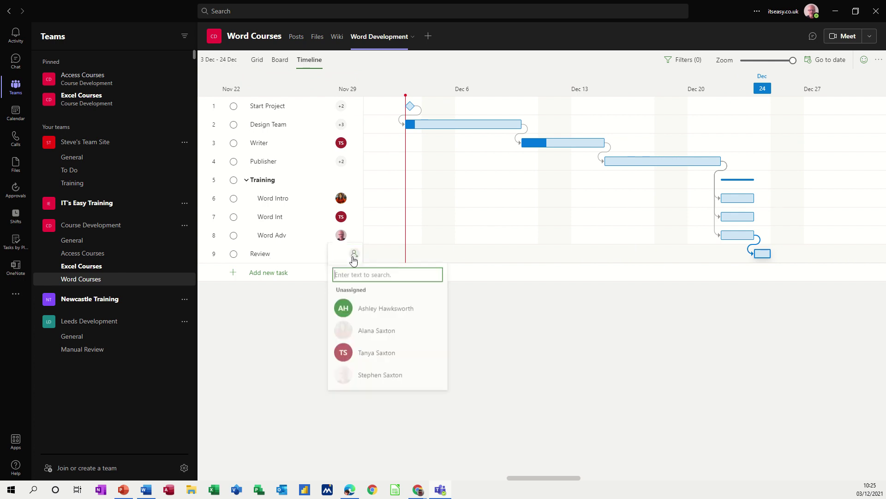
left_click(373, 378)
left_click(375, 367)
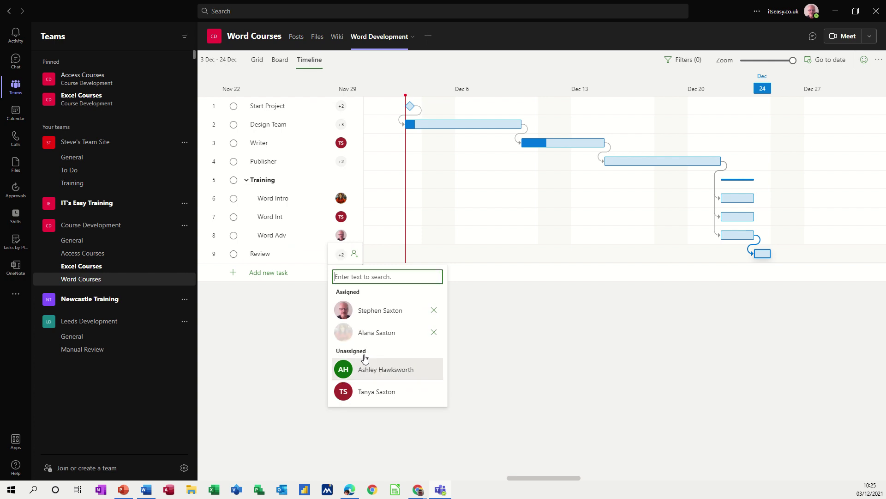
left_click(287, 325)
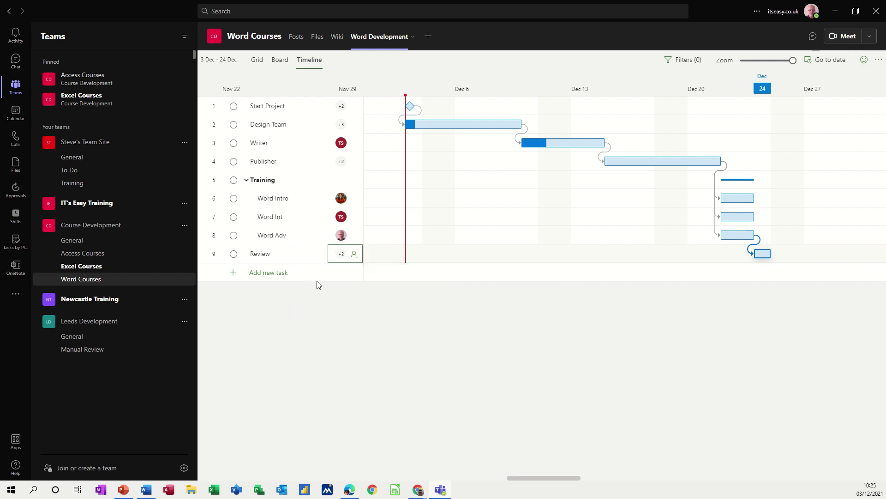
left_click(256, 60)
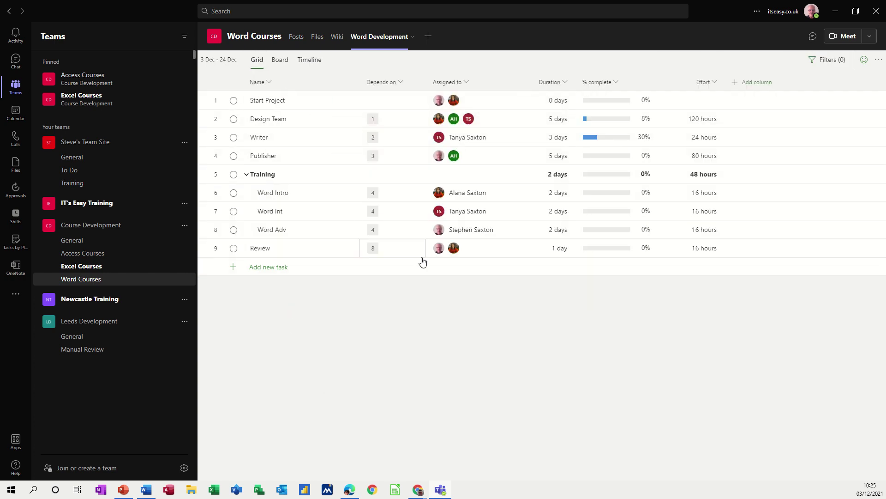